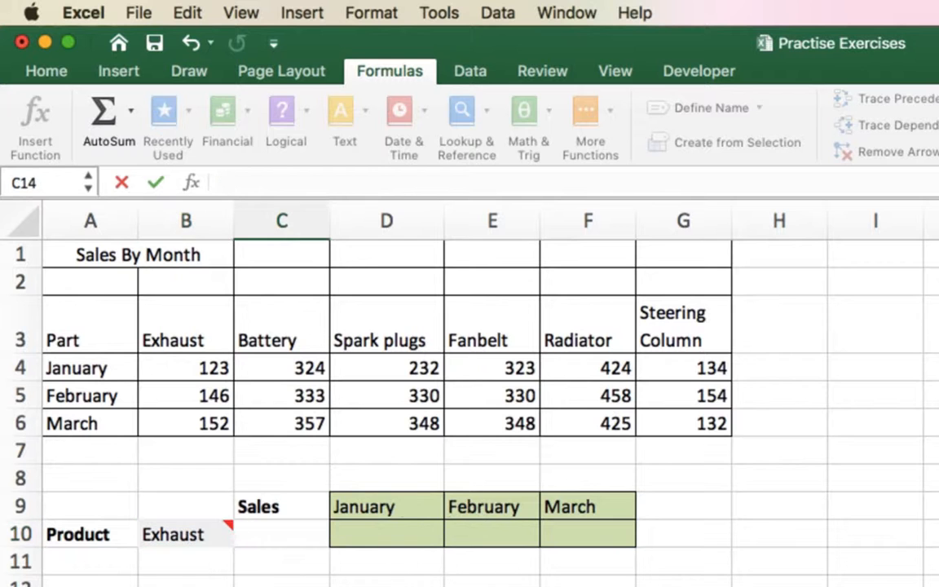
- Examine how the monthly sales table is laid out in rows and columns, and how the product and monthly sales cells relate to it
click(395, 536)
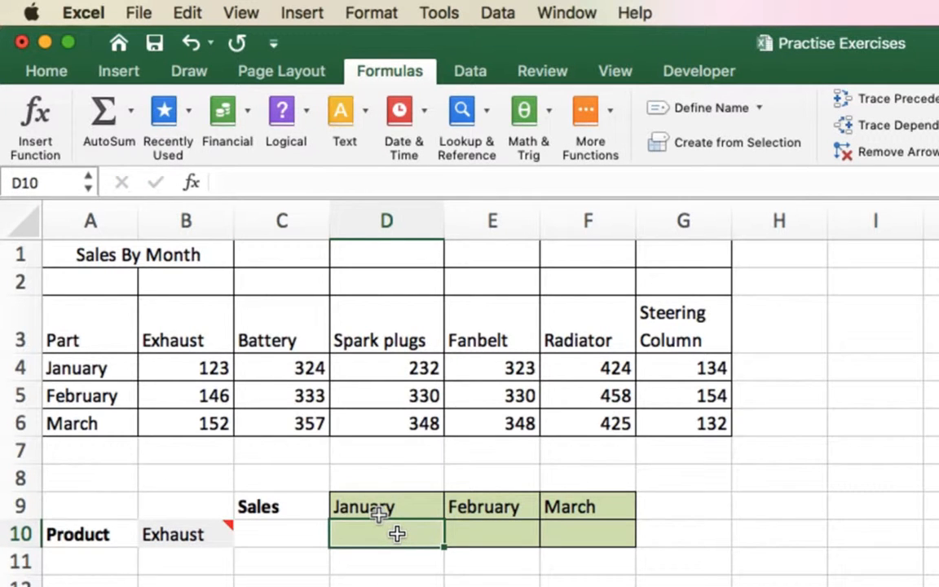
click(184, 367)
click(385, 528)
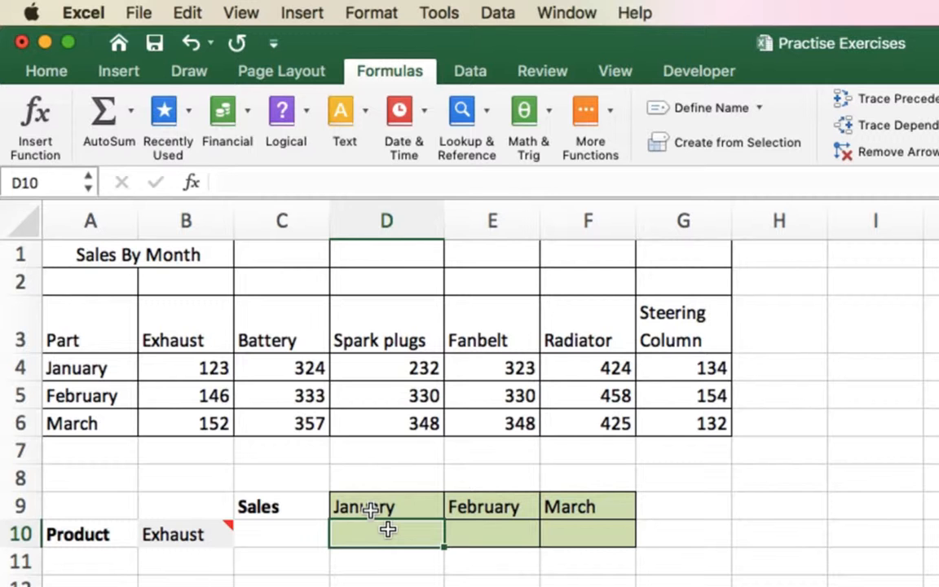
click(273, 213)
click(388, 231)
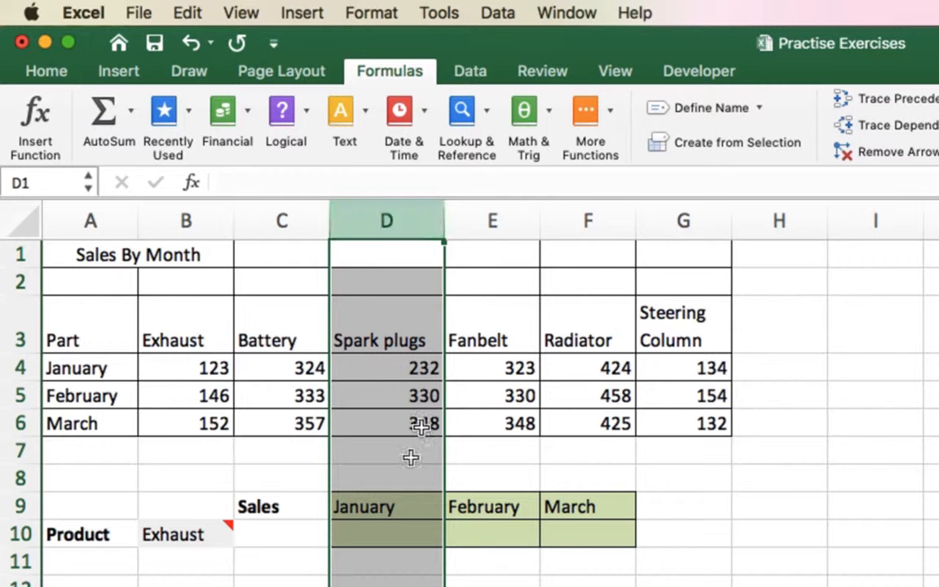
click(371, 531)
click(17, 335)
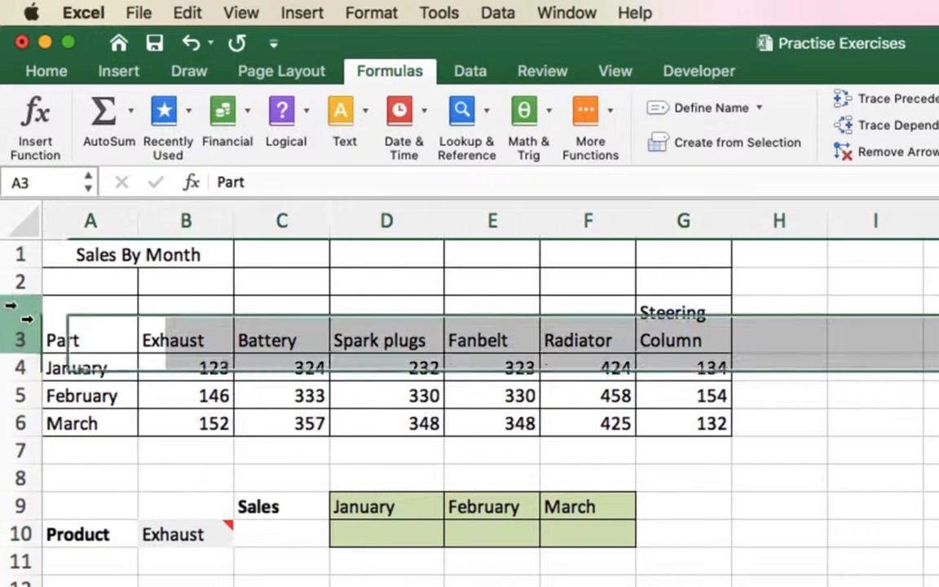
click(17, 366)
click(372, 528)
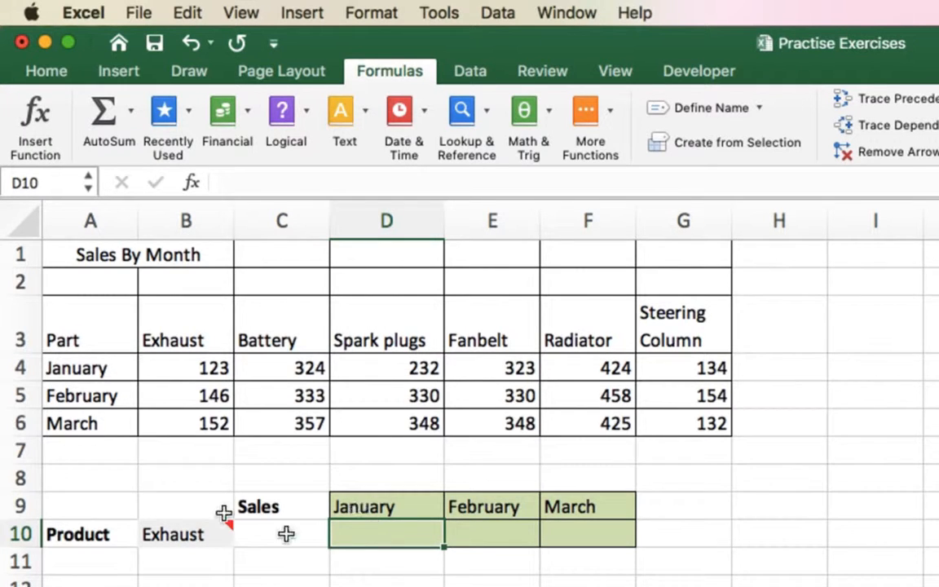
click(145, 526)
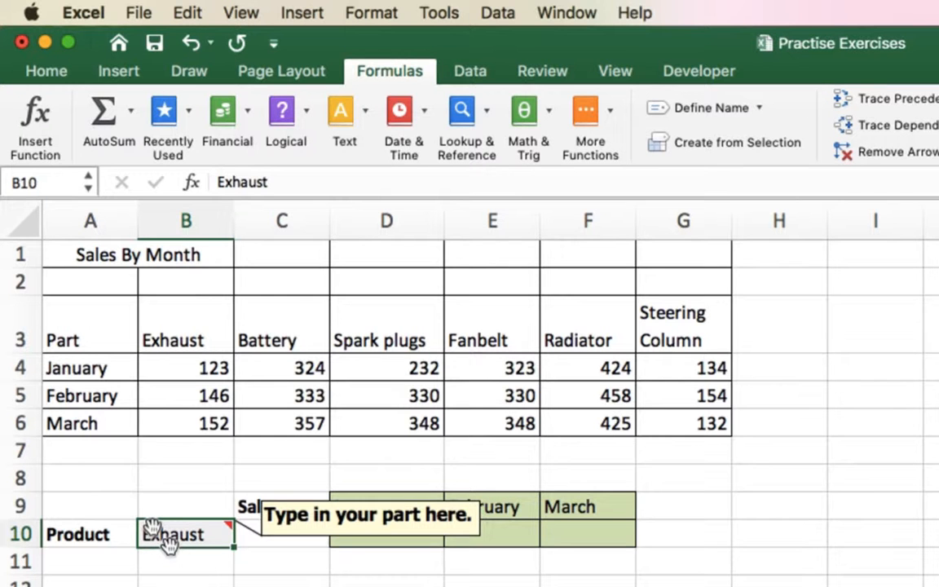
- Insert an HLOOKUP function in D10 with B10 as the lookup value and A3:G6 as the table array
click(394, 537)
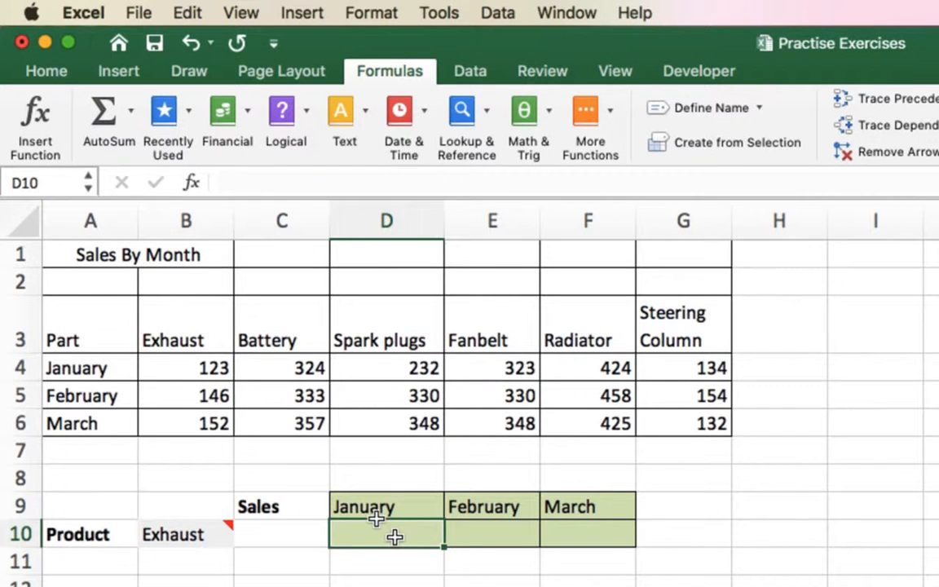
click(186, 181)
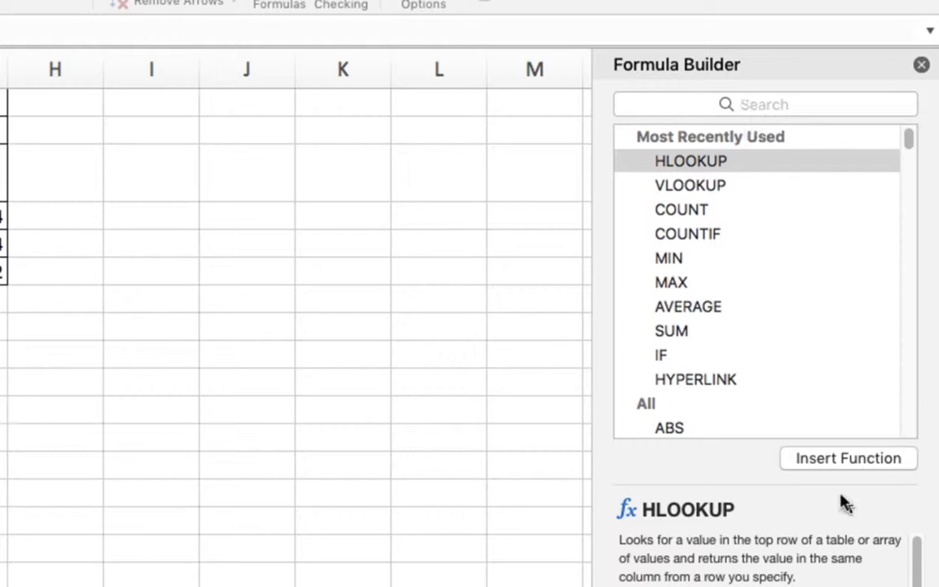
click(855, 457)
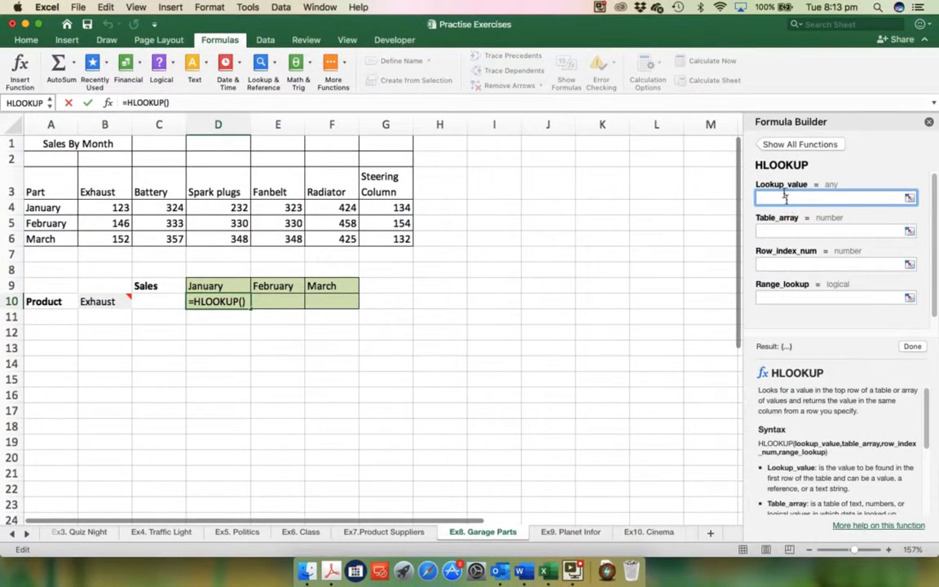
click(95, 295)
click(809, 230)
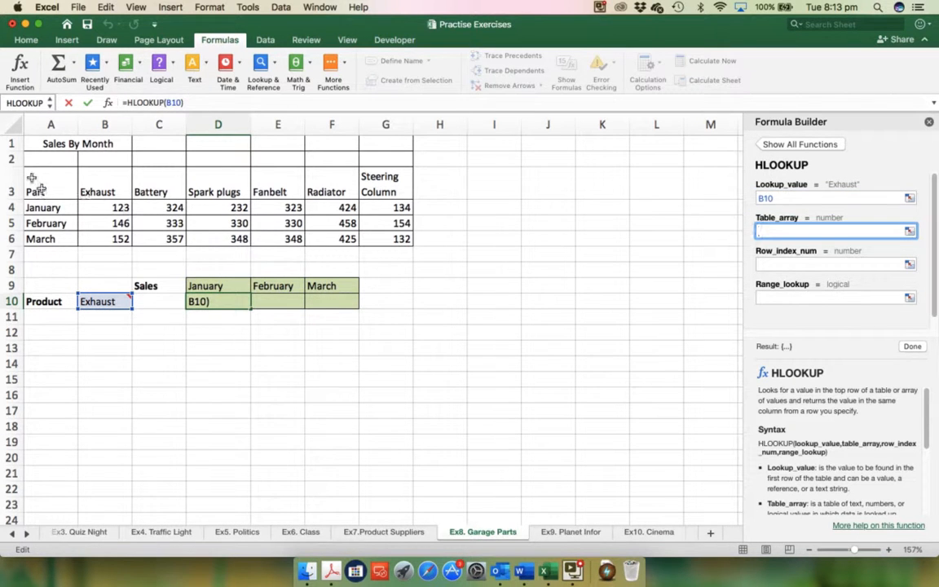
drag(41, 189, 381, 237)
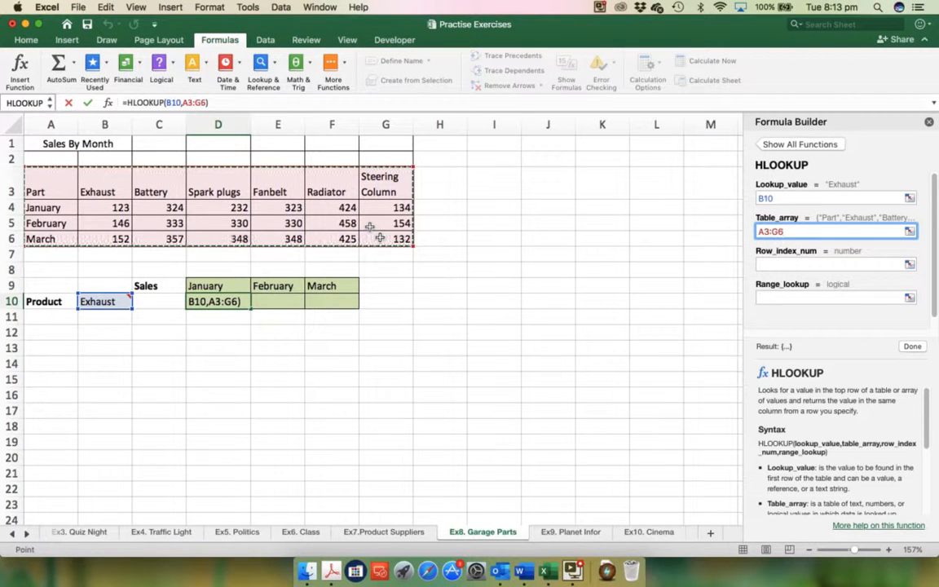
- Complete the January HLOOKUP with row index number 2 and range lookup FALSE
click(767, 263)
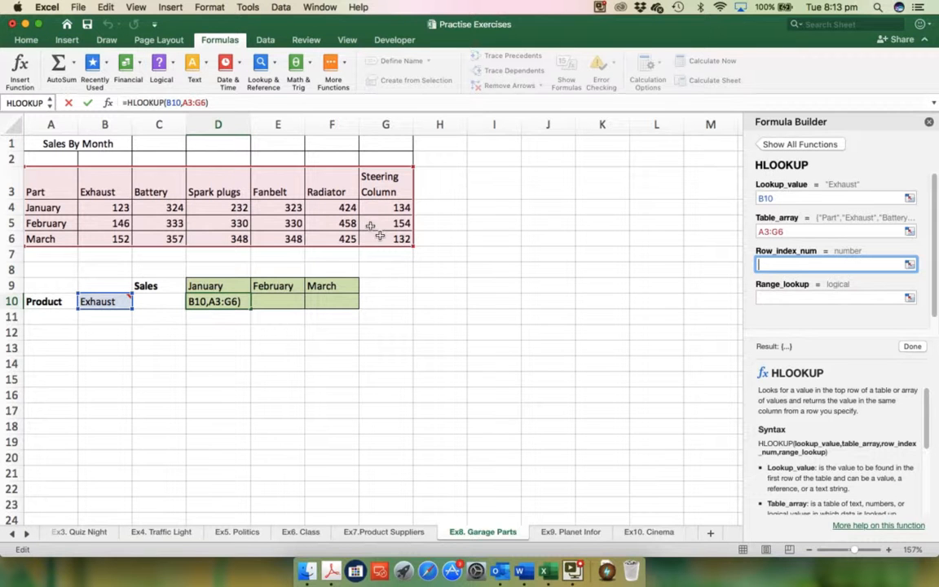
text(2)
click(788, 296)
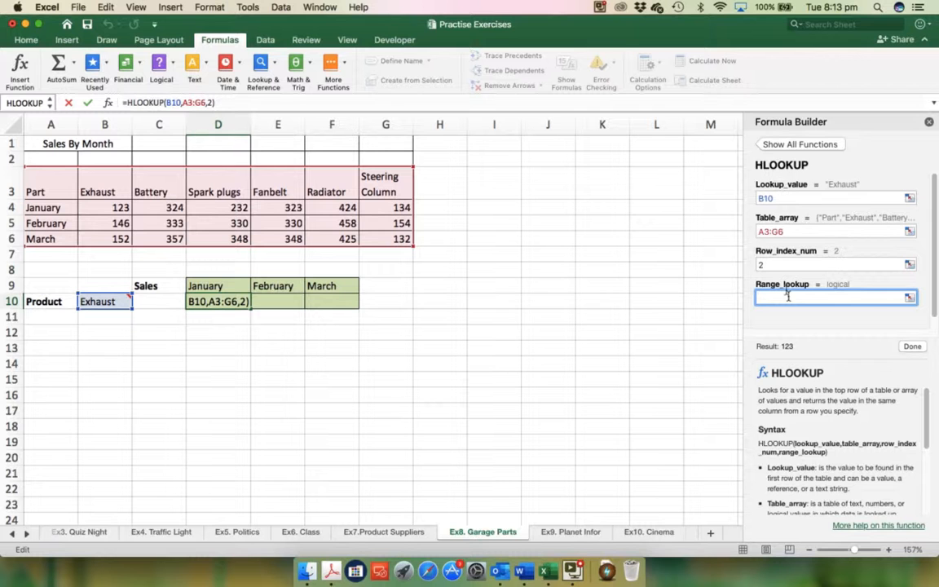
text(FALSE)
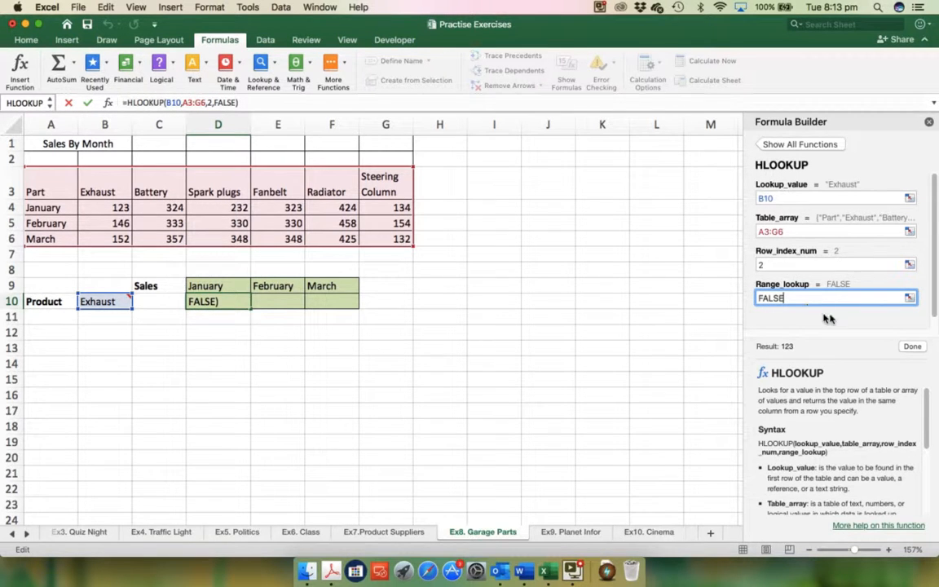
click(911, 346)
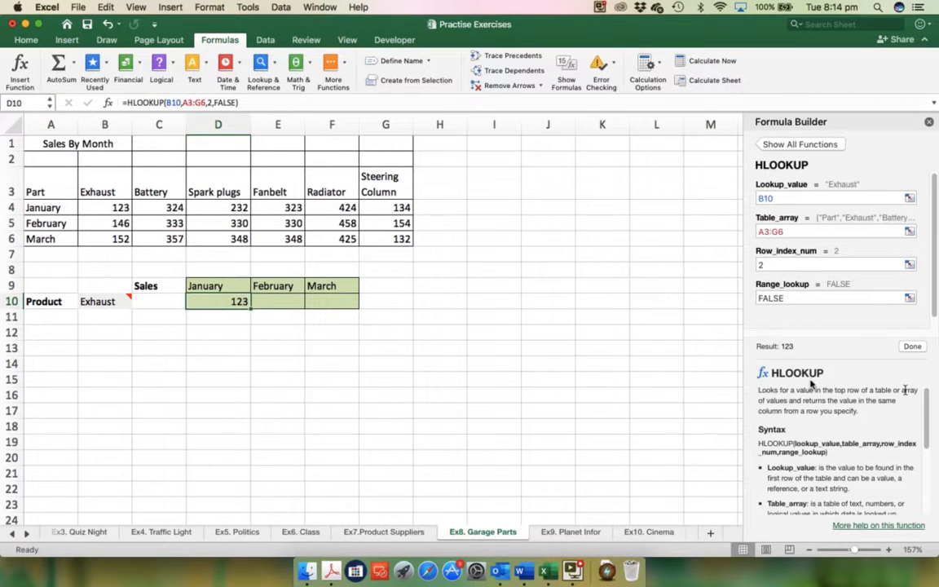
- Insert an HLOOKUP function in E10 with B10 as the lookup value and A3:G6 as the table array
click(277, 301)
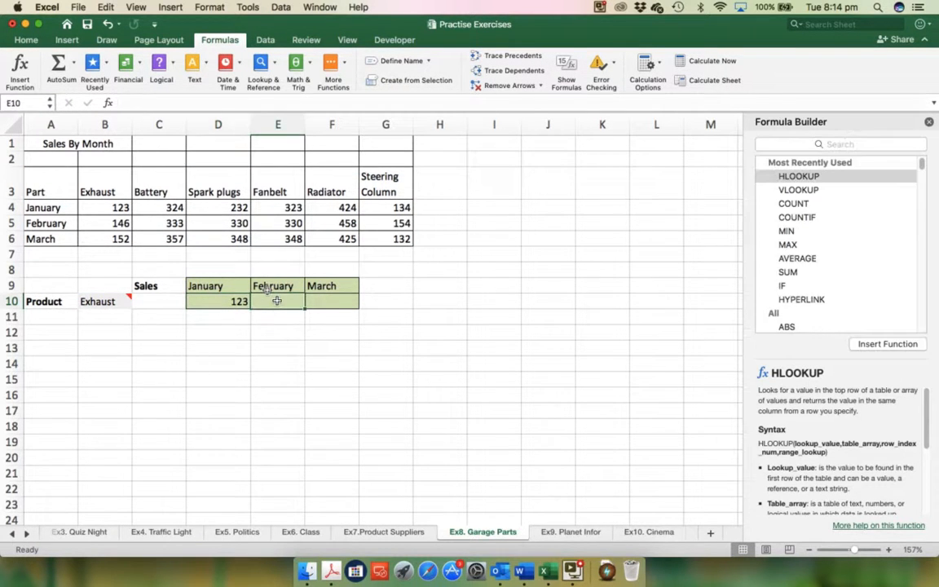
click(894, 343)
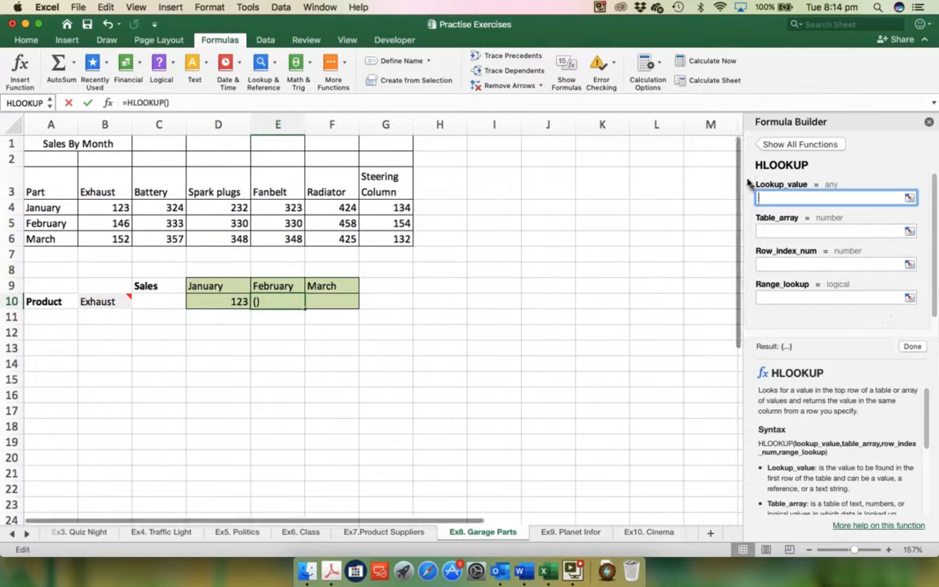
click(89, 300)
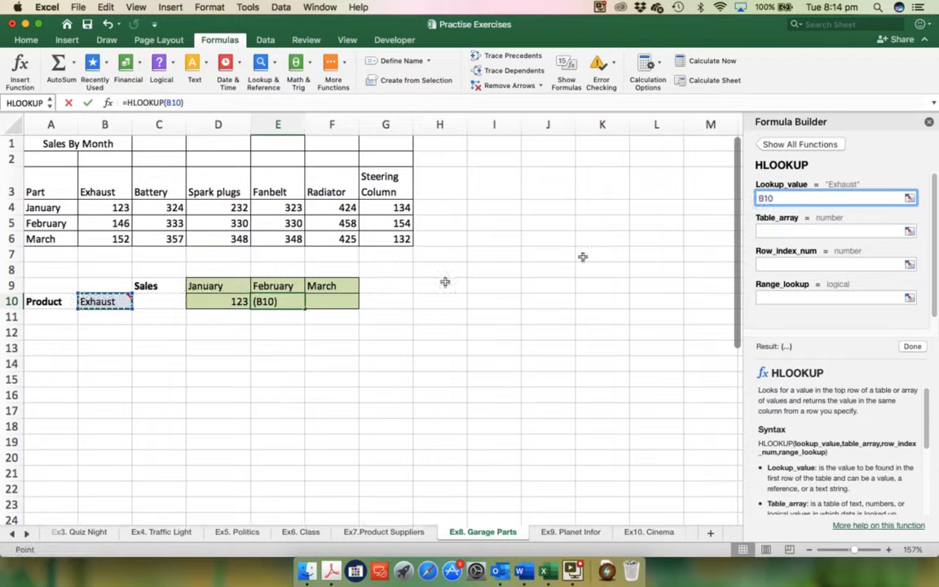
click(779, 230)
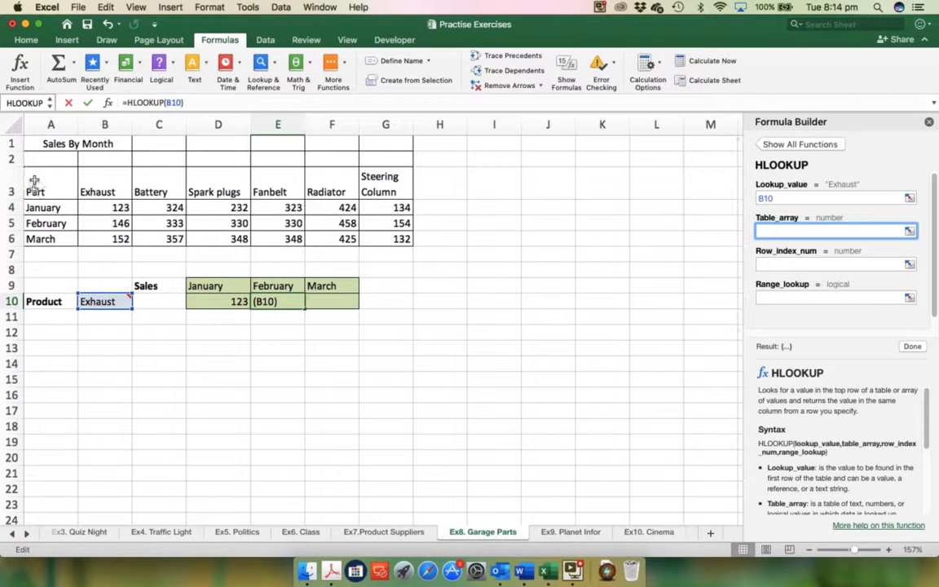
drag(43, 181, 399, 237)
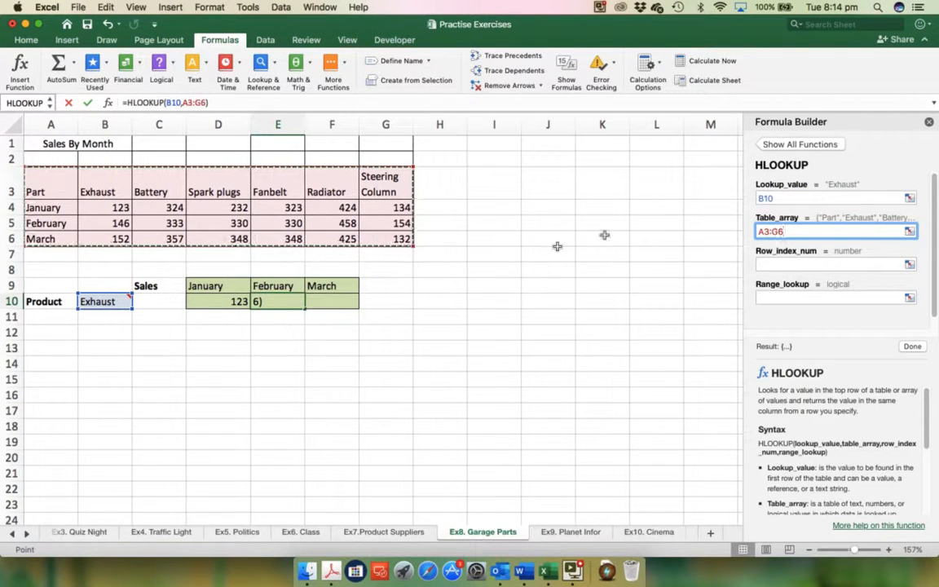
- Complete the February HLOOKUP with row index number 3 and range lookup FALSE
click(764, 264)
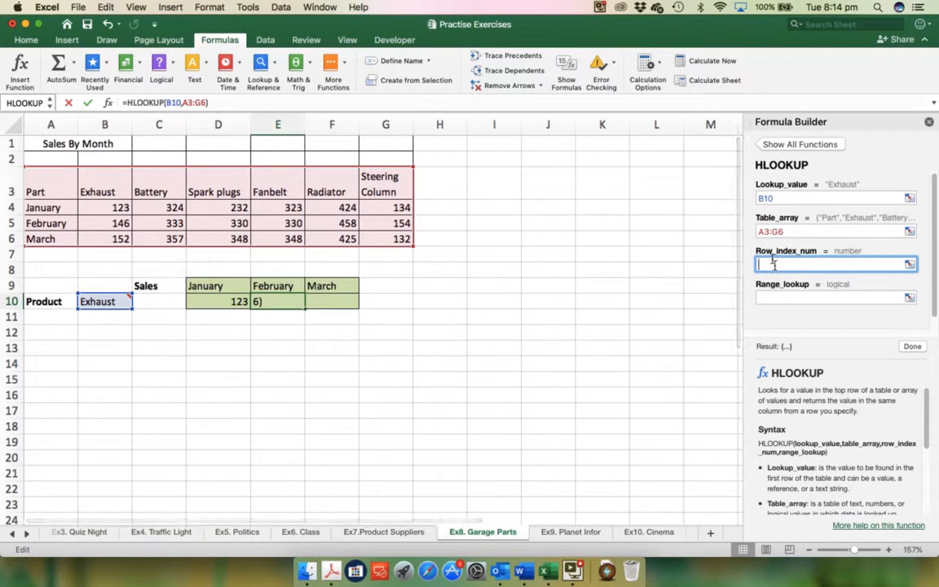
text(3)
click(779, 296)
text(FALSE)
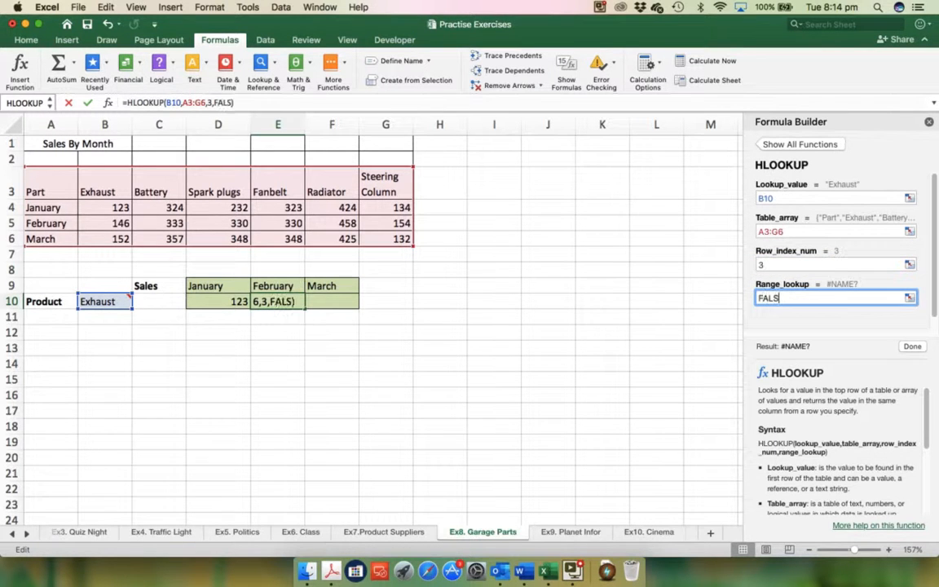
click(911, 346)
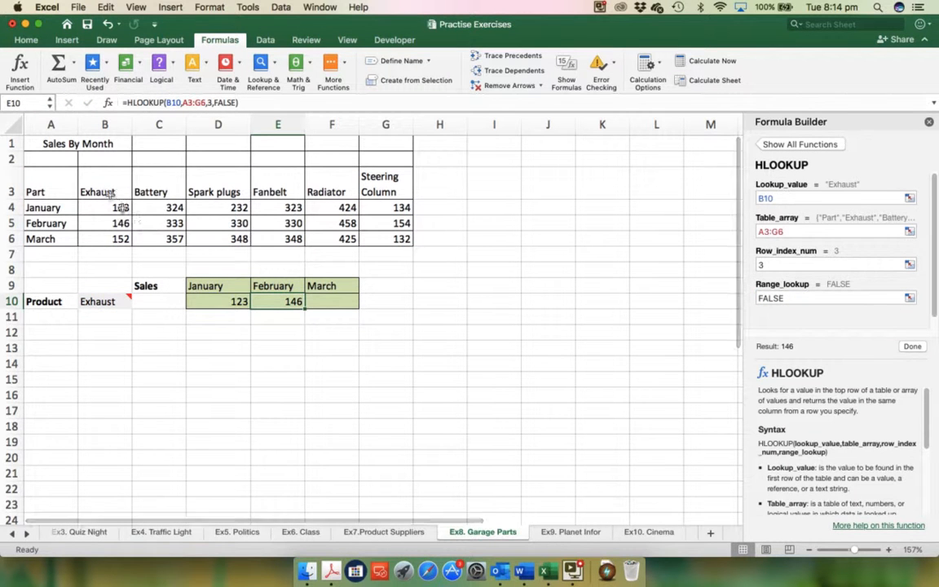
- Change the product in B10 to Fanbelt
click(96, 298)
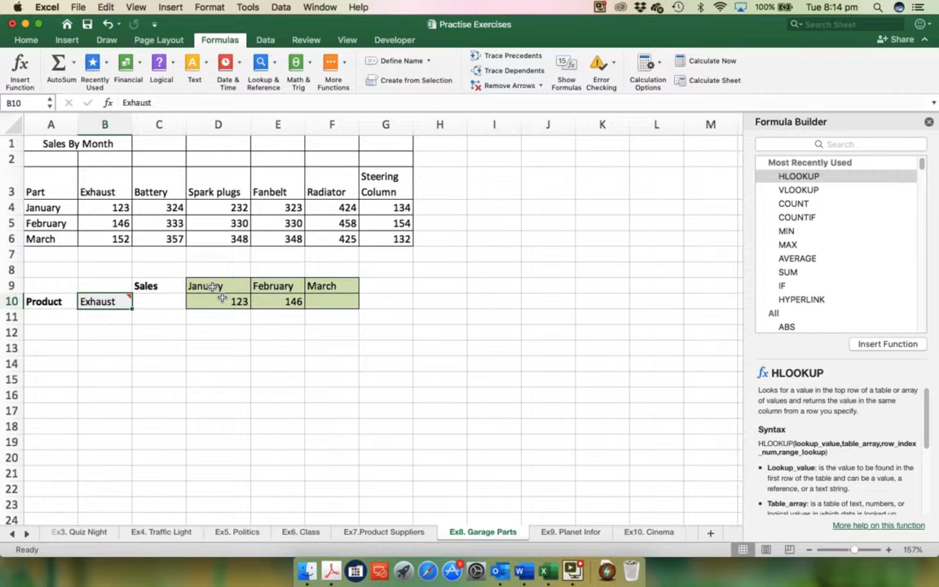
text(FAN)
key(BackSpace)
key(BackSpace)
text(anbelt)
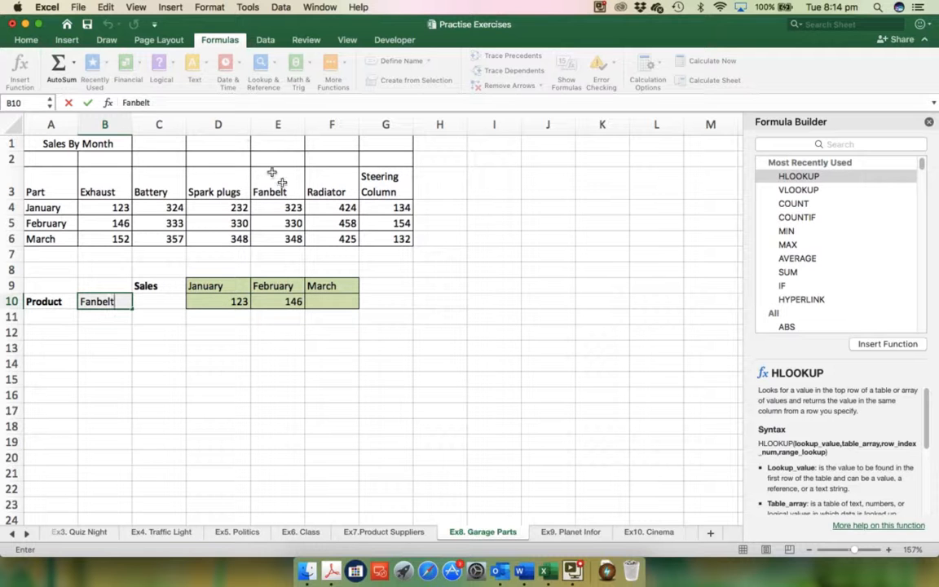
key(Return)
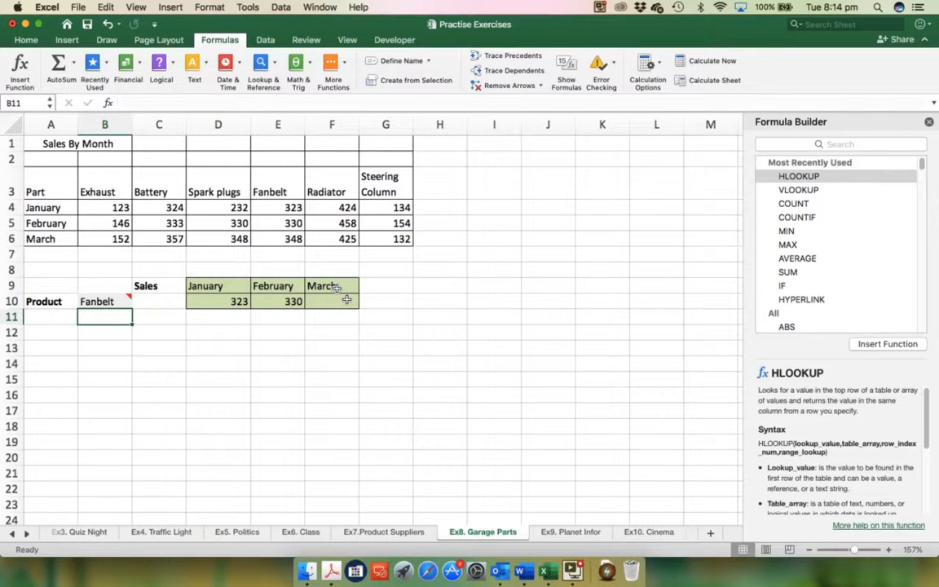
- Clear the HLOOKUP formulas from the February and January sales cells, E10 and D10
click(279, 301)
key(Delete)
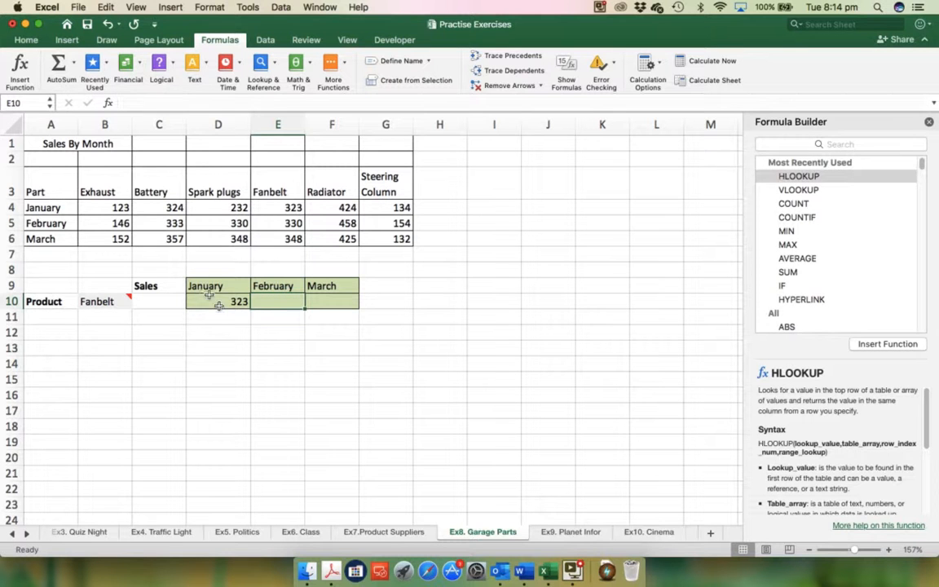
click(219, 301)
key(Delete)
click(299, 360)
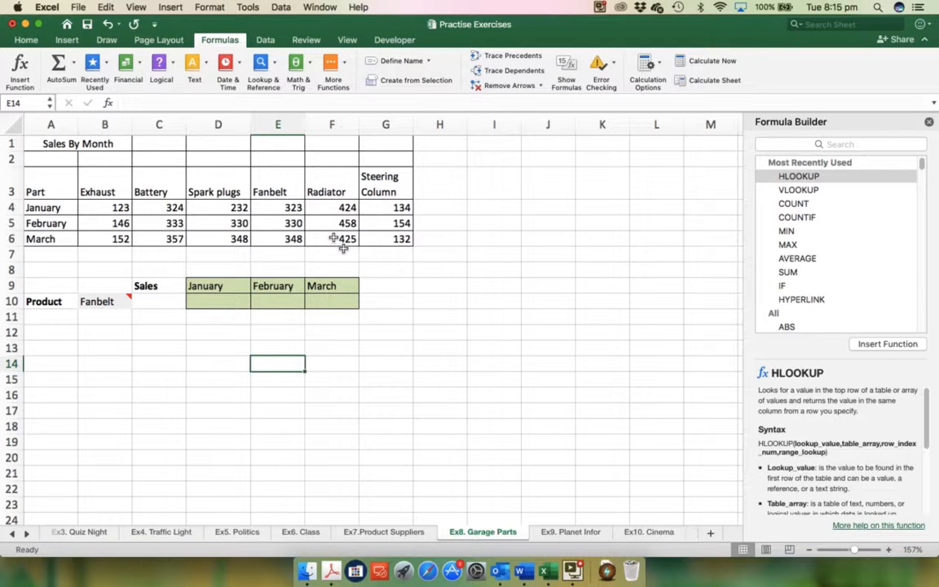
- Define the name Sales_by_Month for the parts table range A3:G6 on the Ex8. Garage Parts sheet
drag(34, 181, 403, 210)
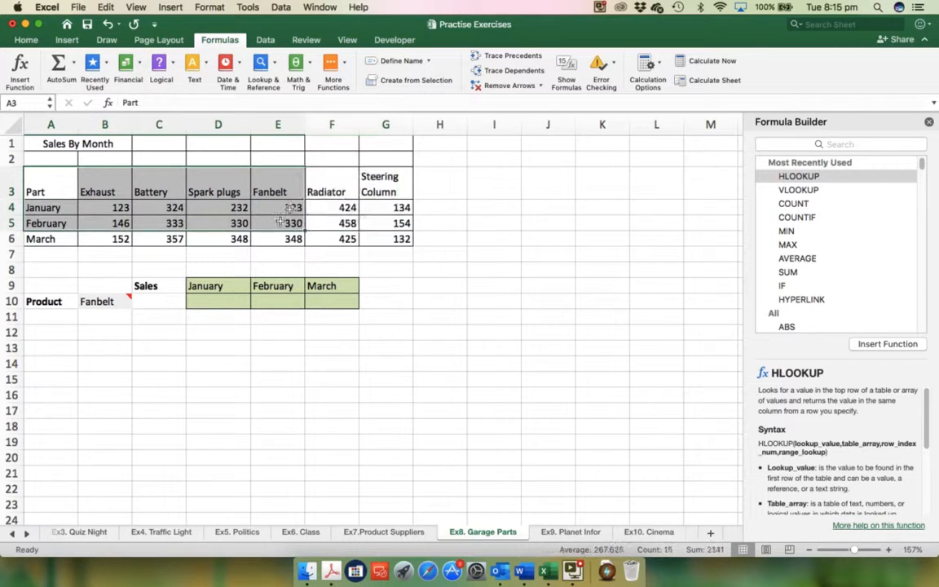
click(494, 204)
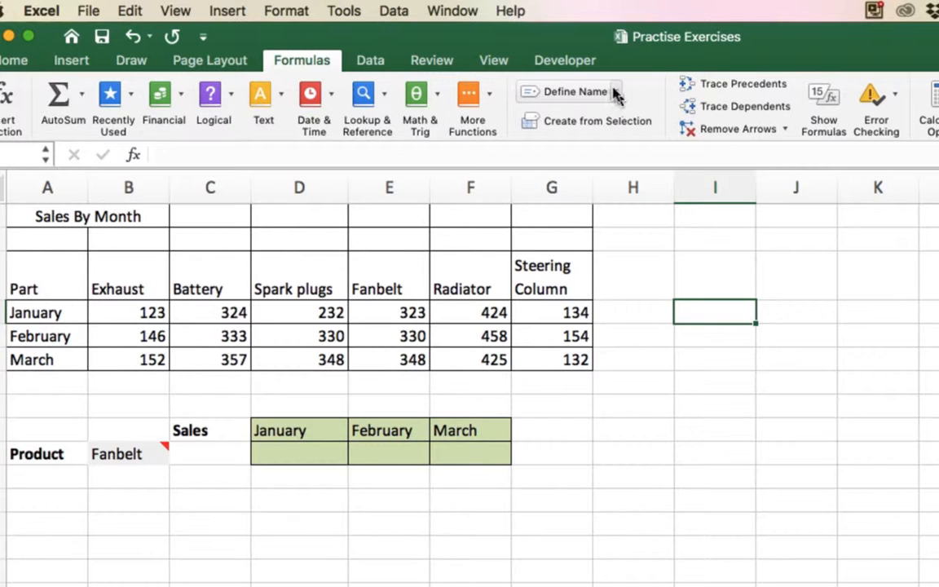
click(617, 96)
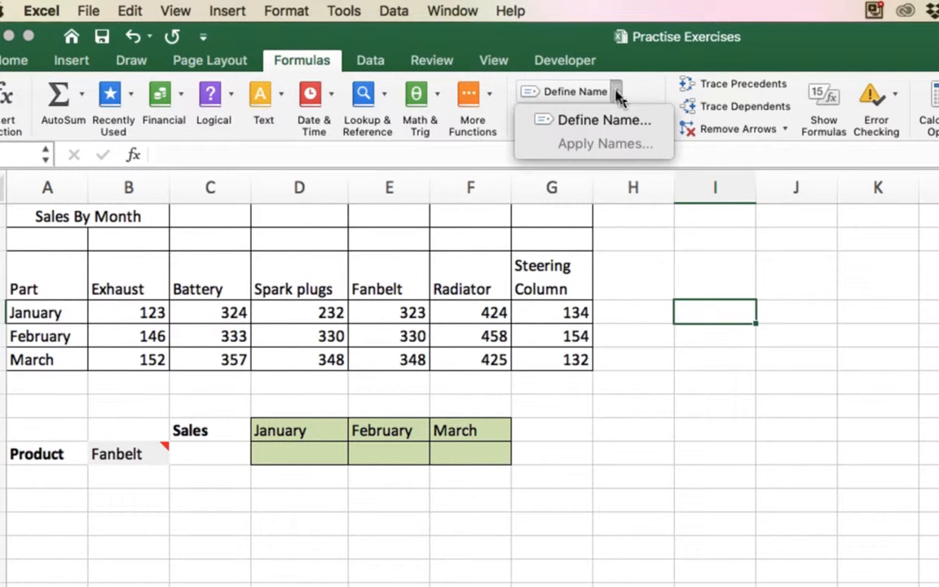
click(613, 119)
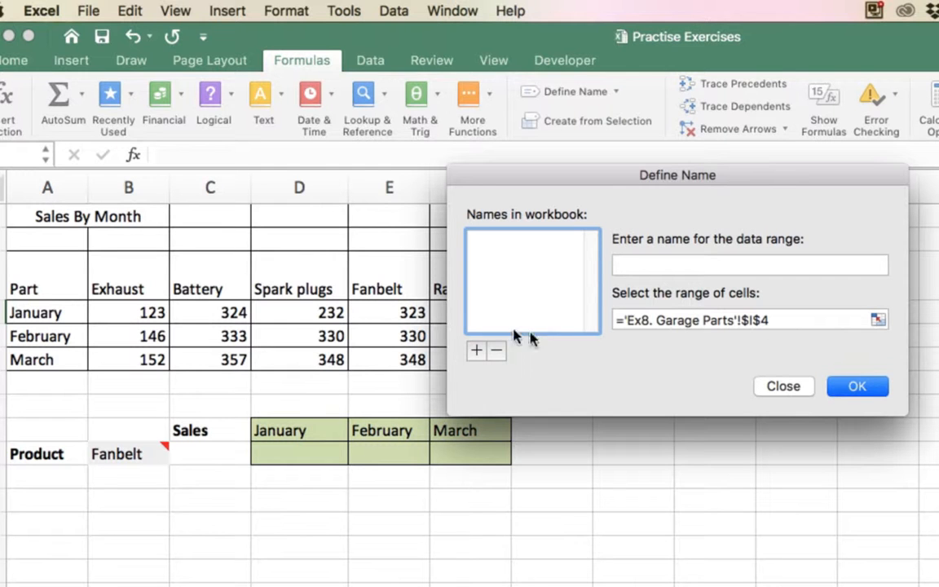
click(639, 263)
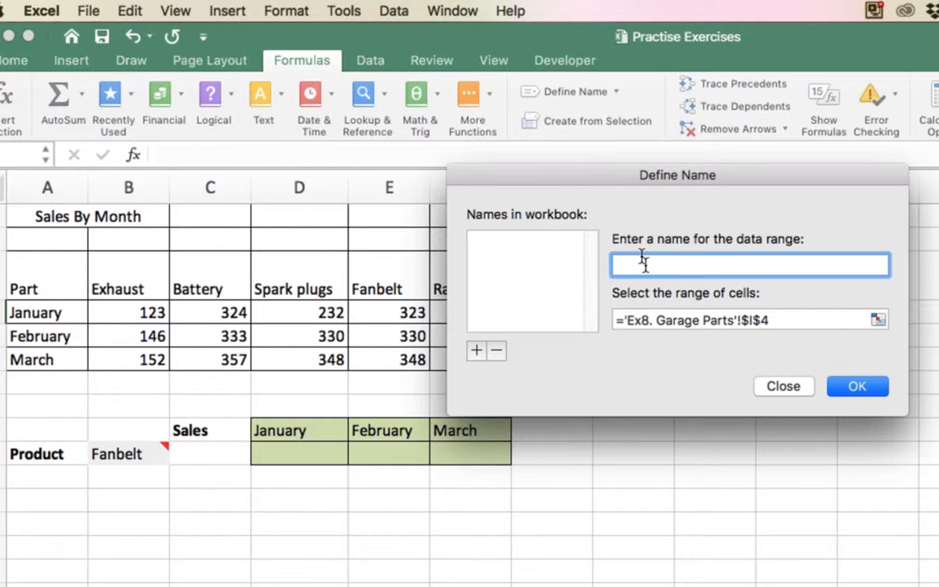
text(Sales_by_Month)
click(878, 320)
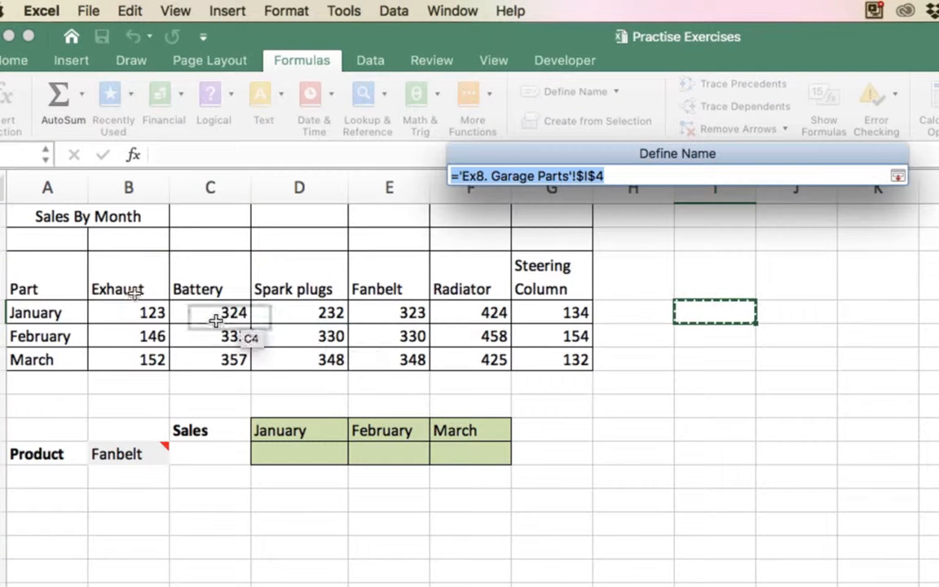
drag(155, 286, 543, 355)
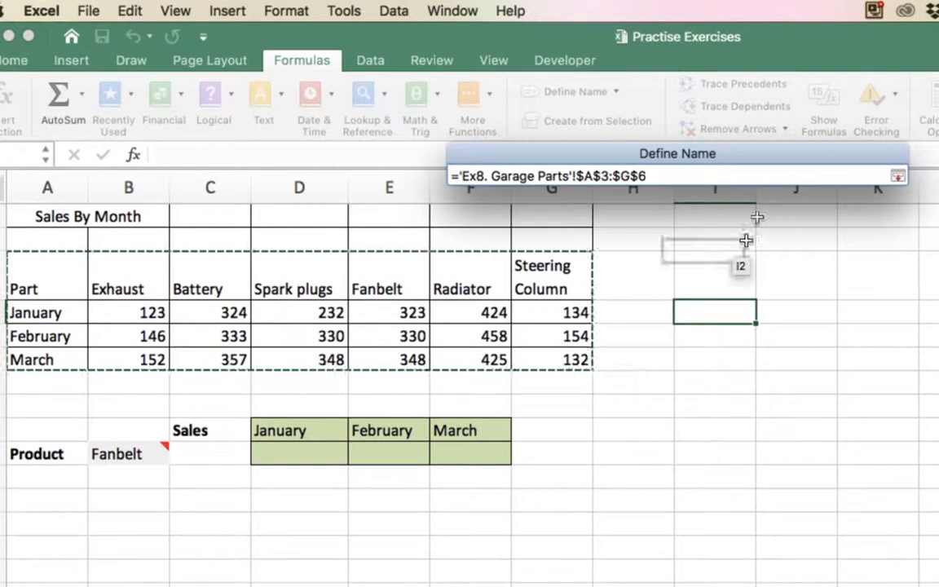
click(897, 175)
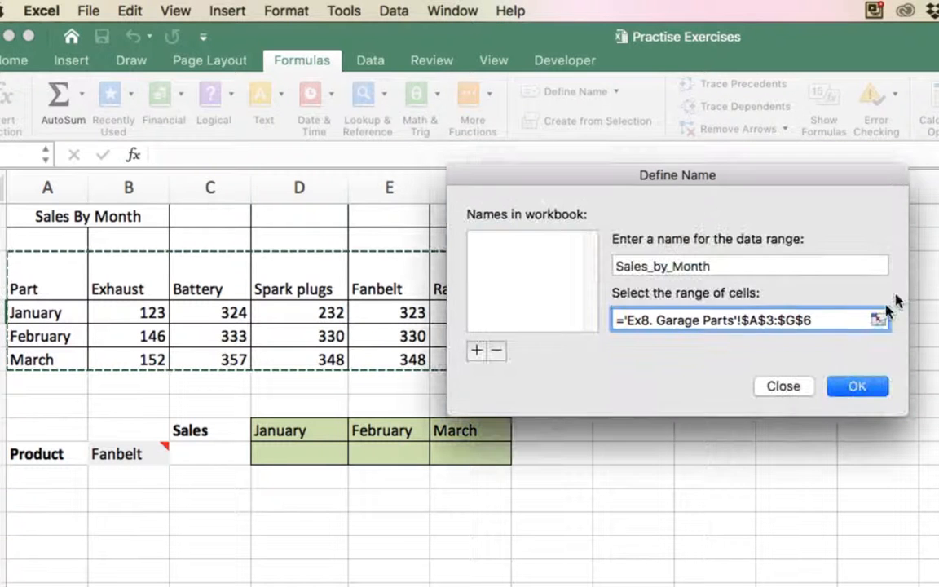
click(858, 391)
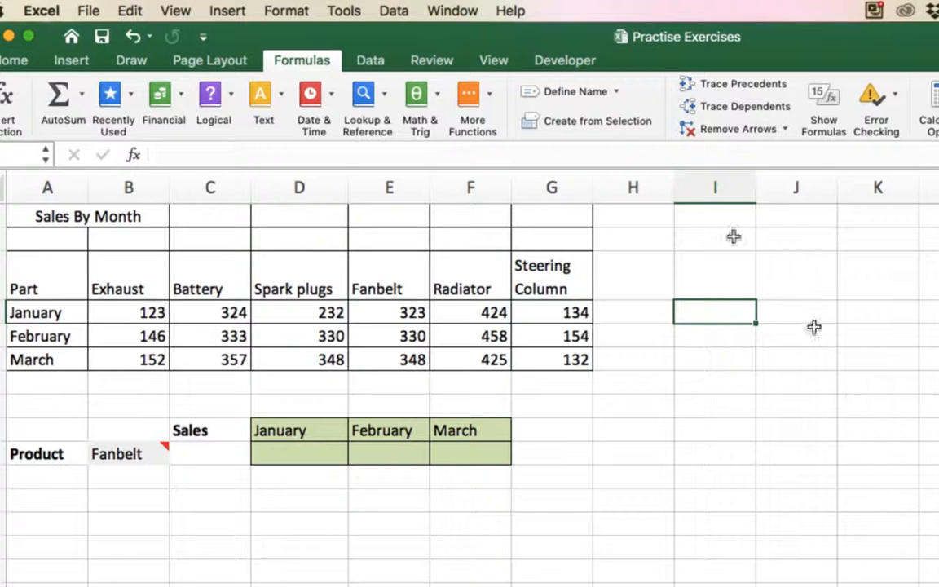
- Check the list of names defined in the workbook, leaving the definitions as they are
click(616, 92)
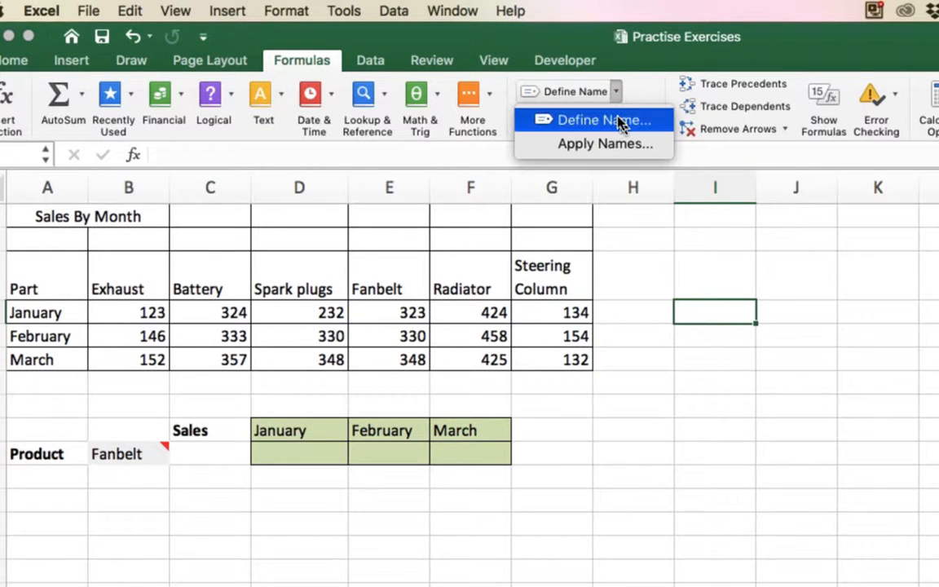
click(607, 120)
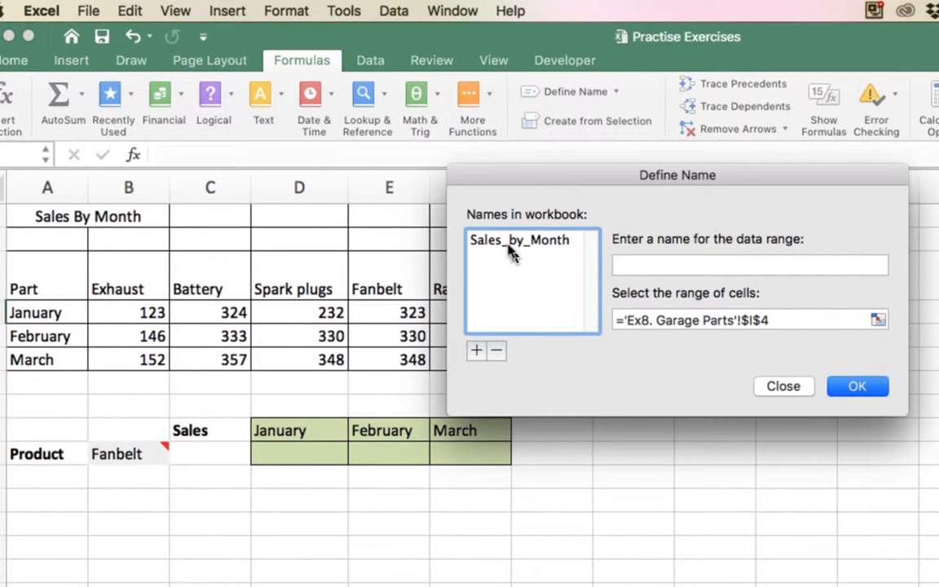
click(854, 390)
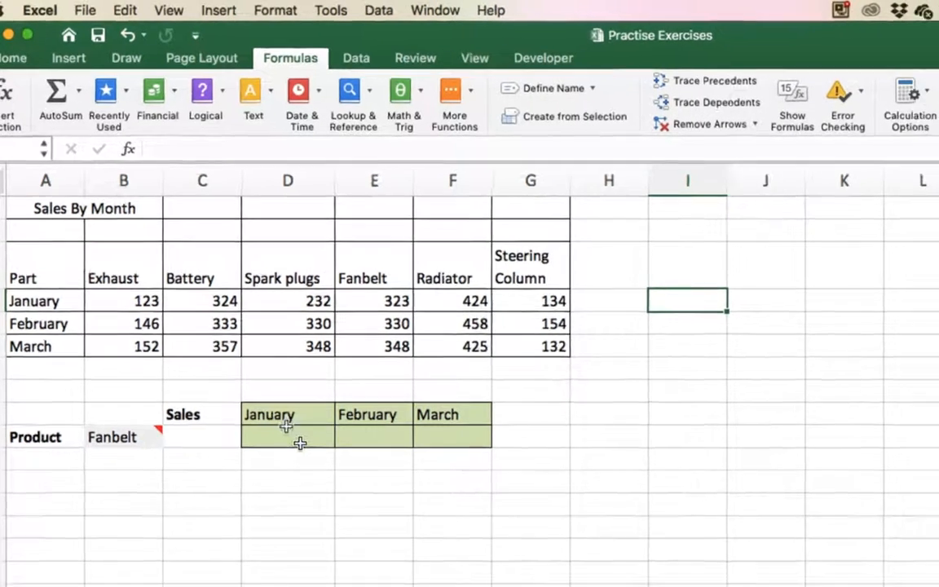
- Insert an HLOOKUP function in D10 with B10 as the lookup value and Sales_by_Month as the table array
click(301, 451)
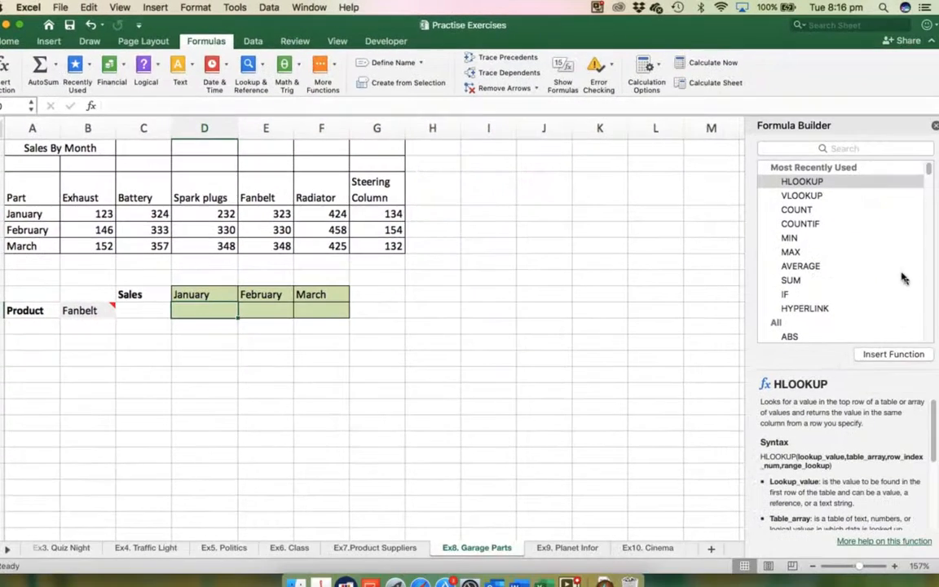
click(889, 356)
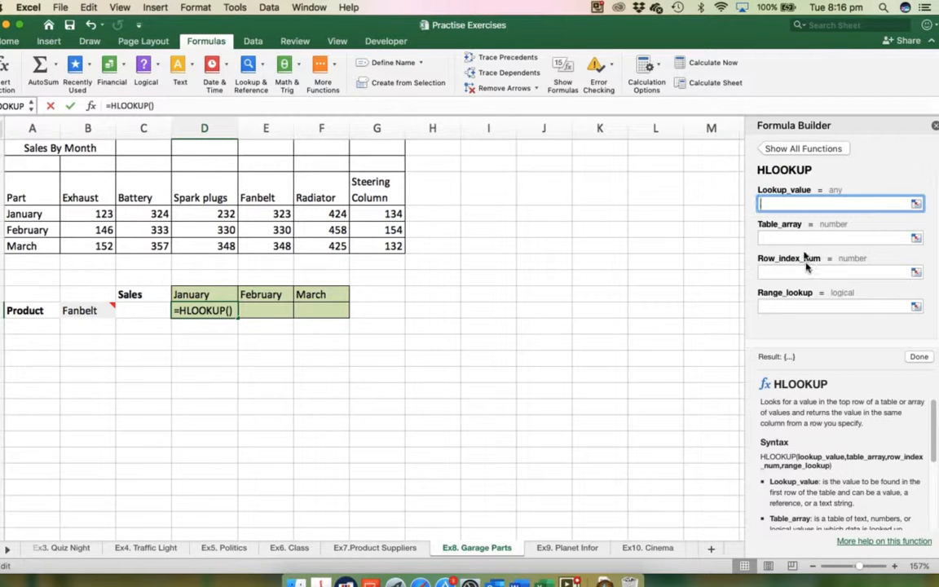
click(81, 308)
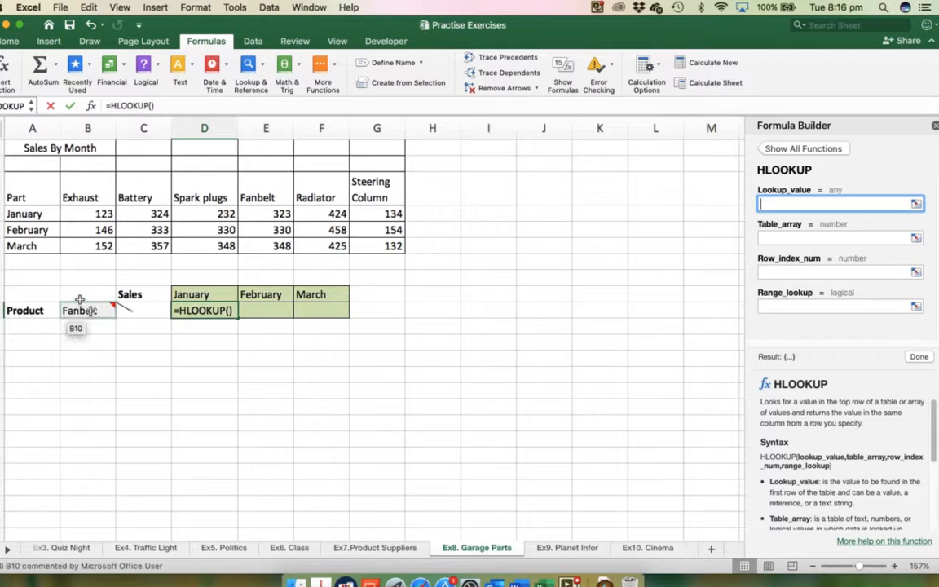
click(795, 238)
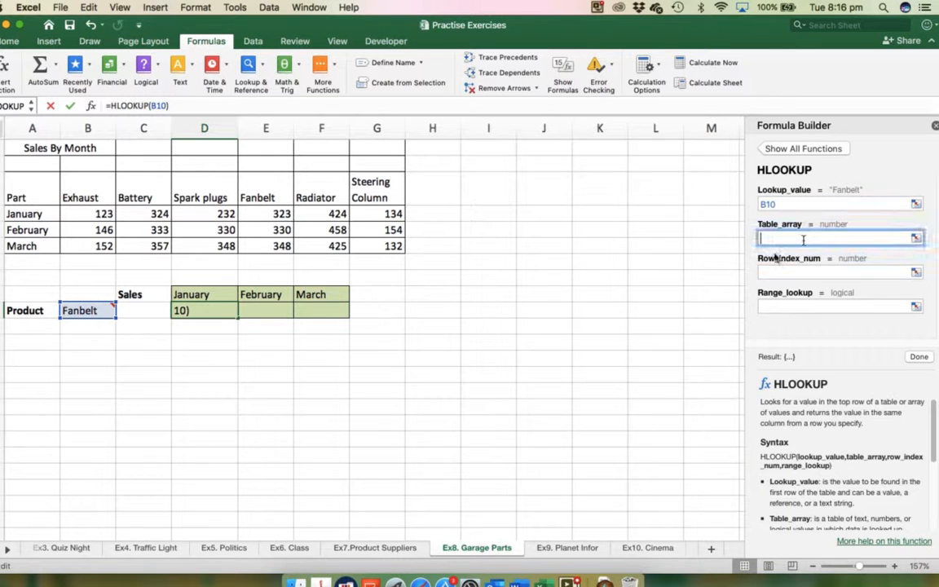
drag(16, 184, 361, 238)
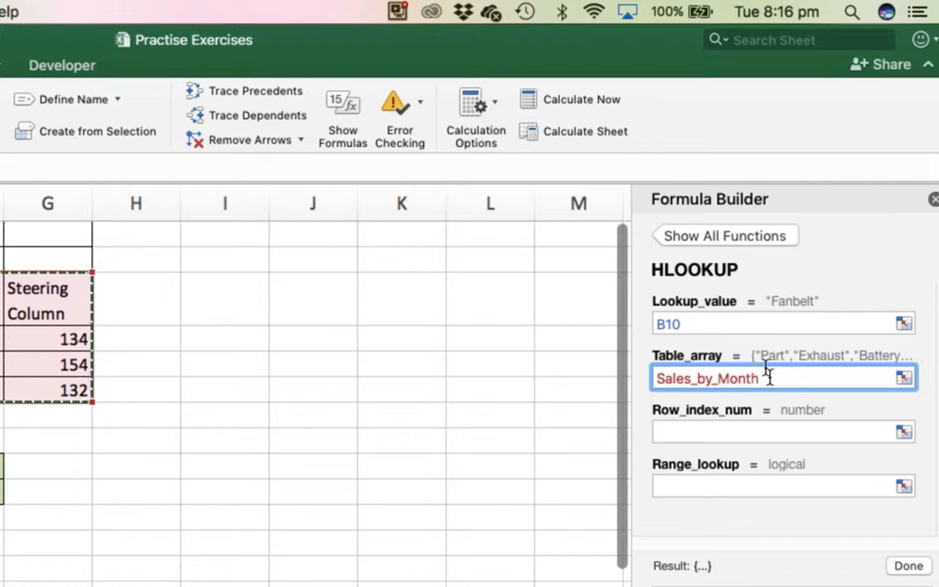
- Complete the January HLOOKUP with row index number 2 and range lookup FALSE
click(688, 431)
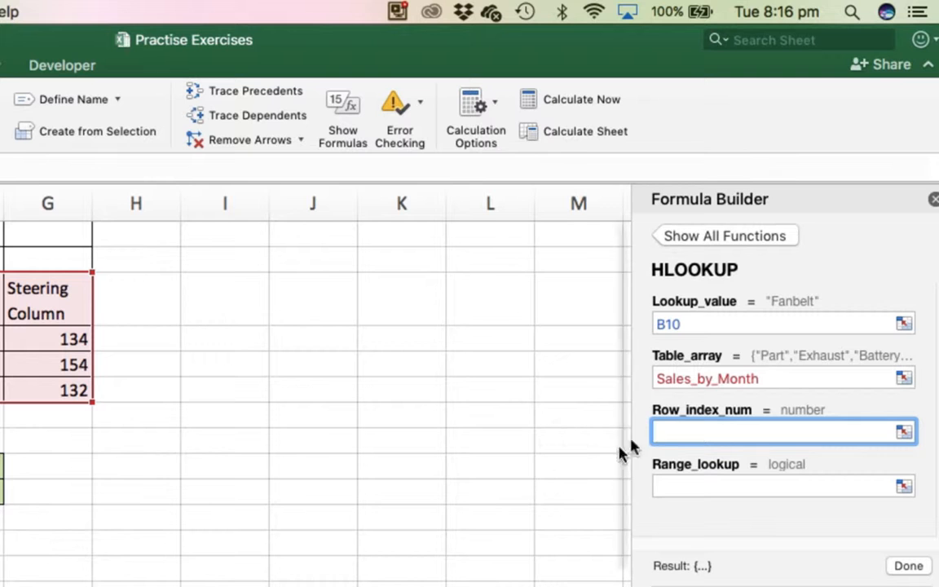
text(2)
click(687, 483)
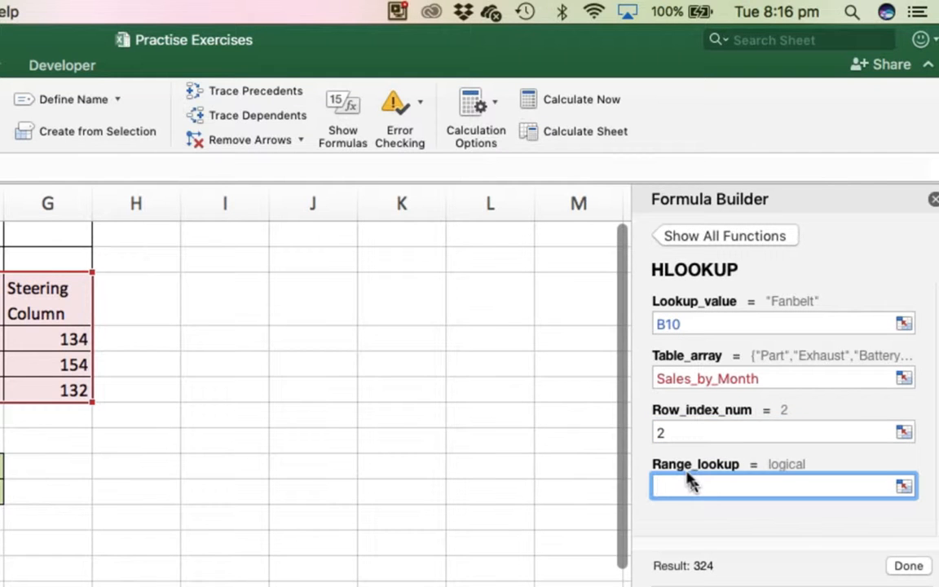
text(fa)
key(BackSpace)
key(BackSpace)
text(FALSE)
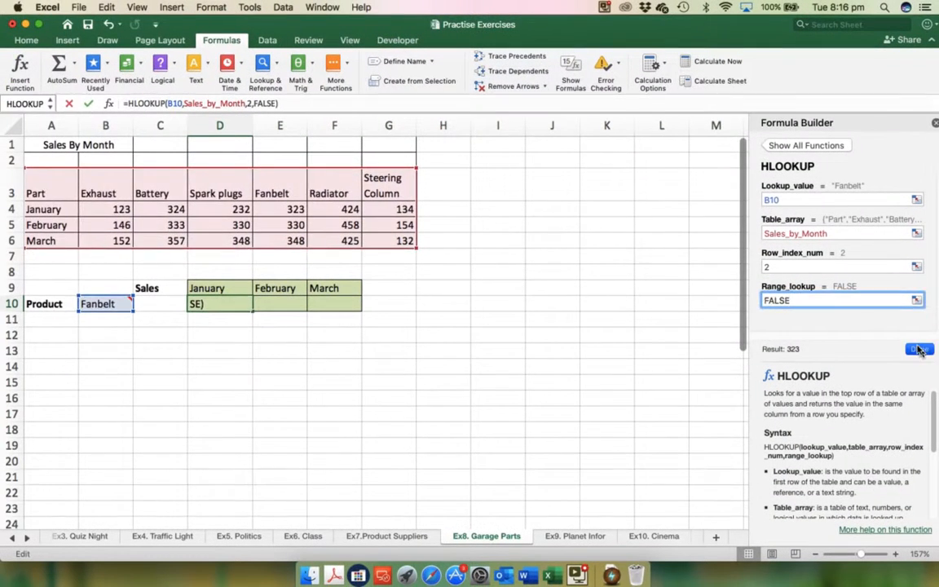
click(912, 490)
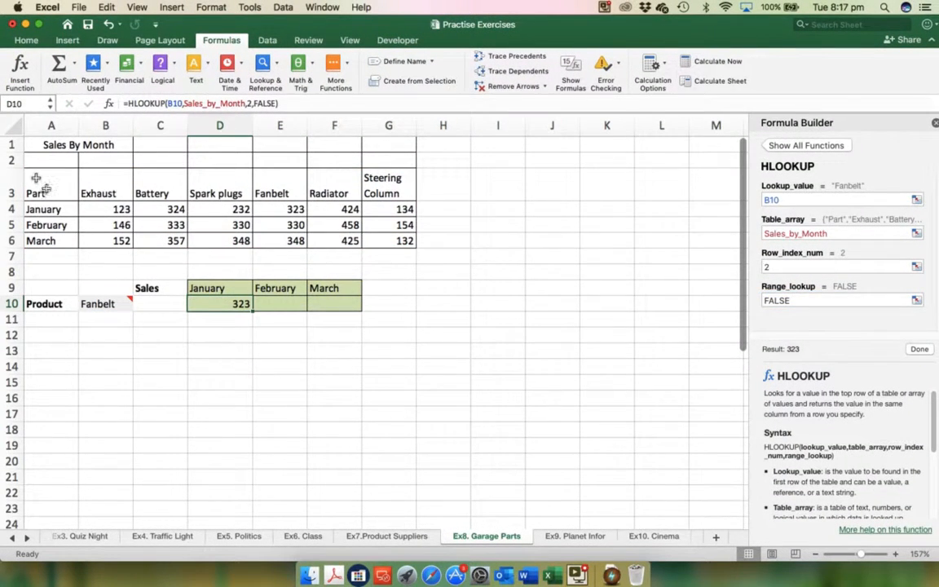
- Insert an HLOOKUP function in E10 with B10 as the lookup value and Sales_by_Month as the table array
click(272, 305)
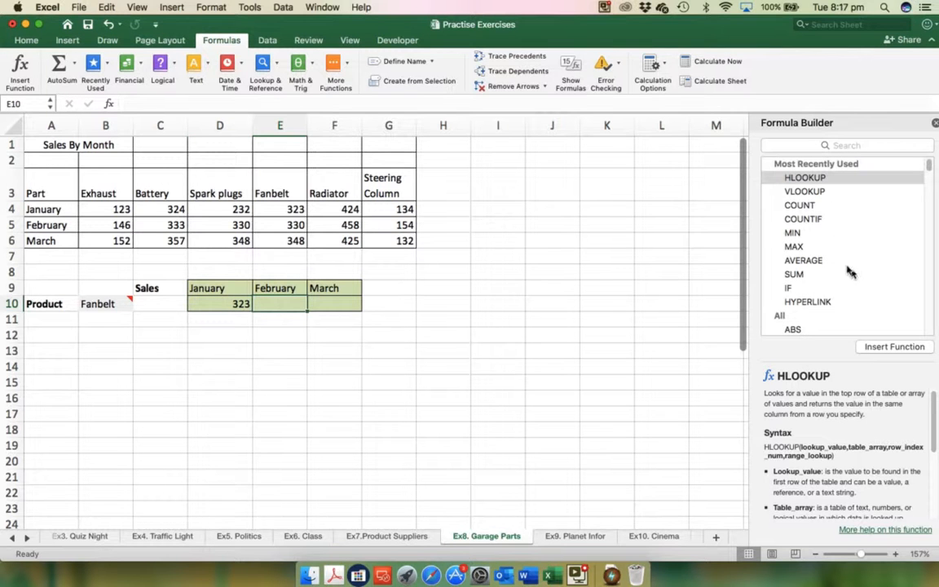
click(885, 347)
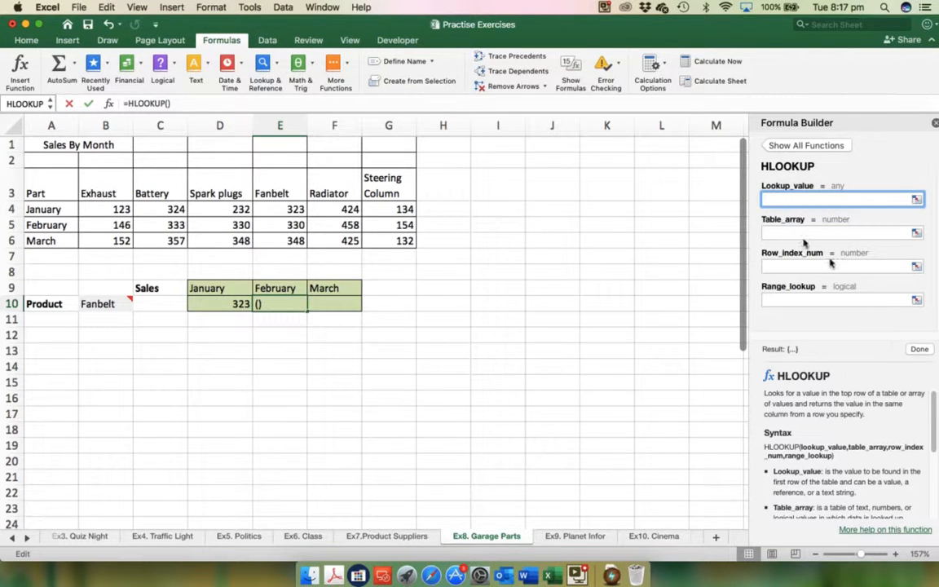
click(107, 302)
click(801, 232)
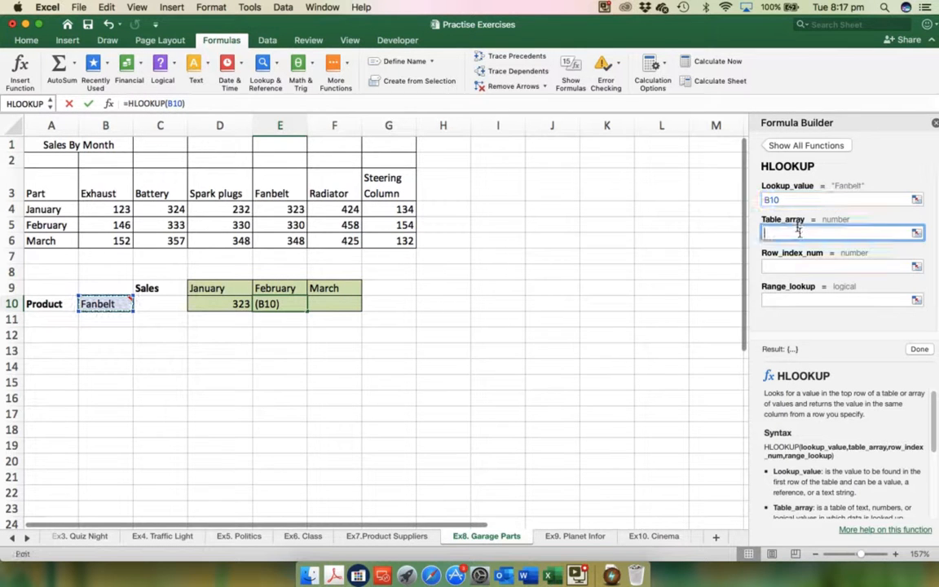
text(SALE)
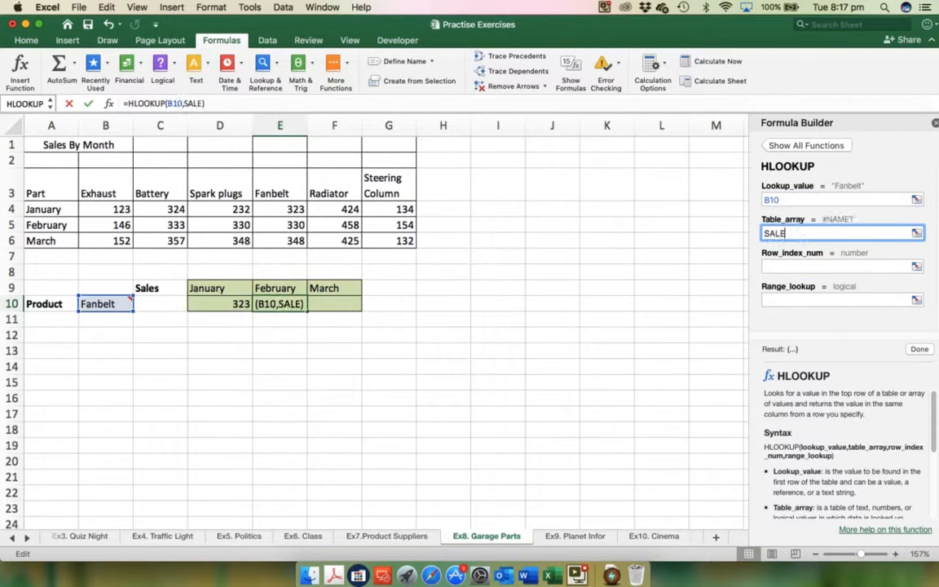
key(BackSpace)
text(es_by_Month)
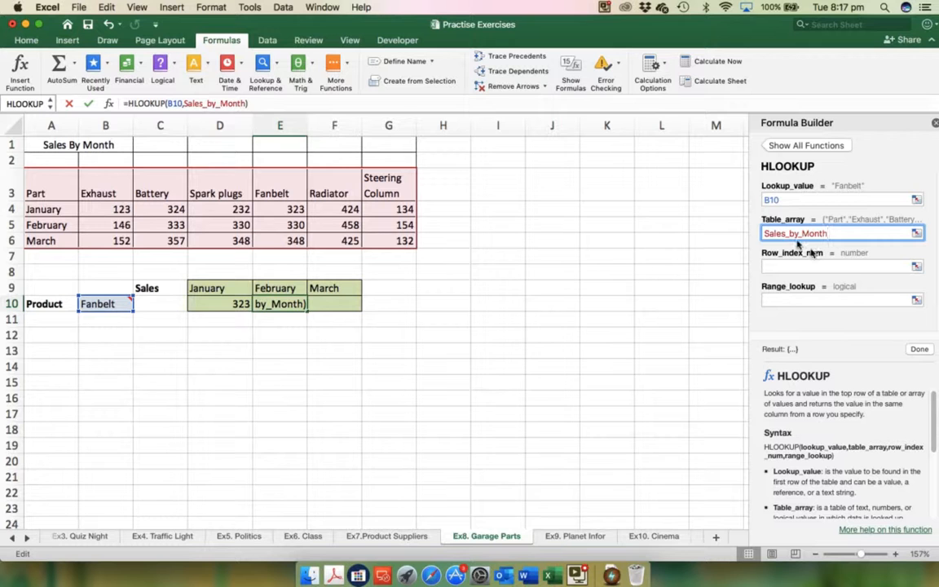
- Complete the February HLOOKUP with row index number 3 and range lookup FALSE
click(805, 266)
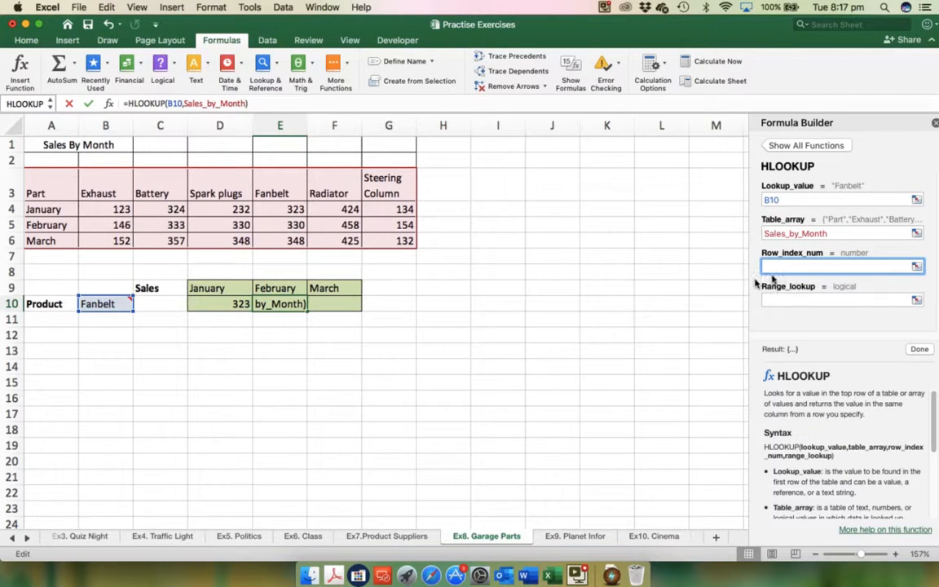
text(3)
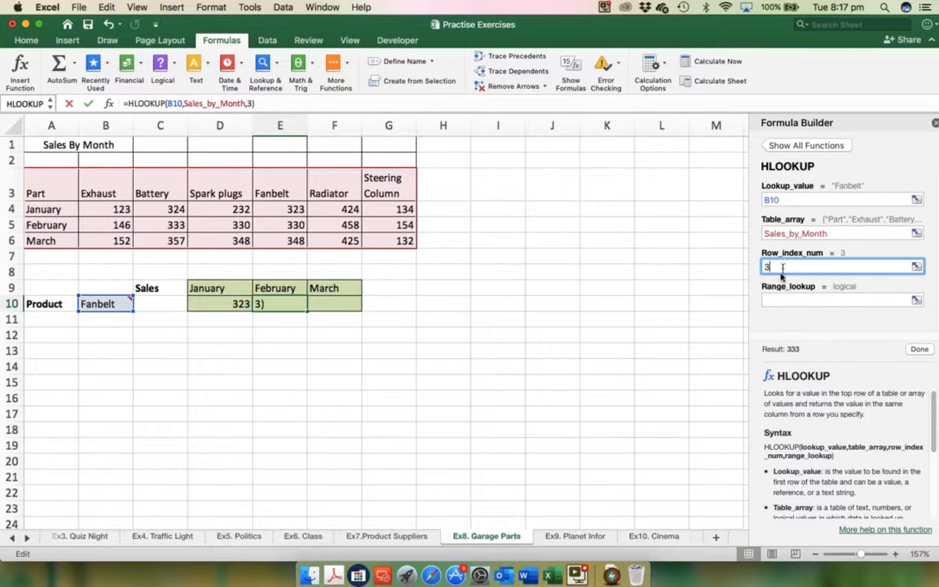
click(780, 300)
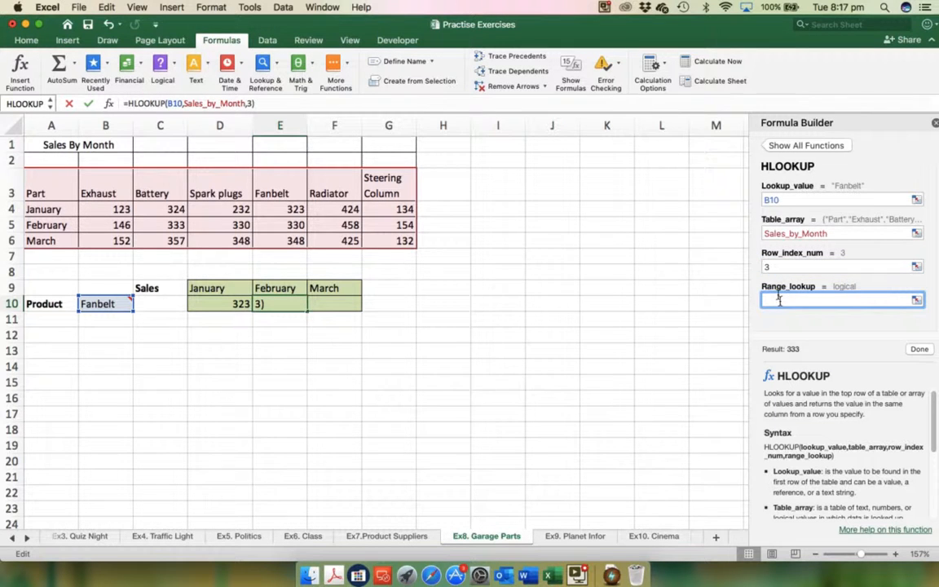
text(f)
key(BackSpace)
text(FALSE)
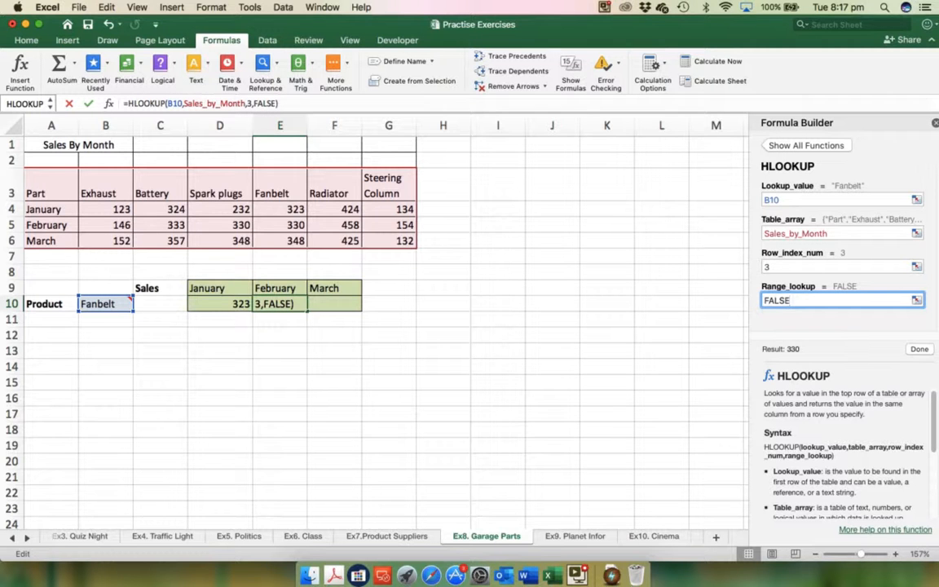
click(919, 349)
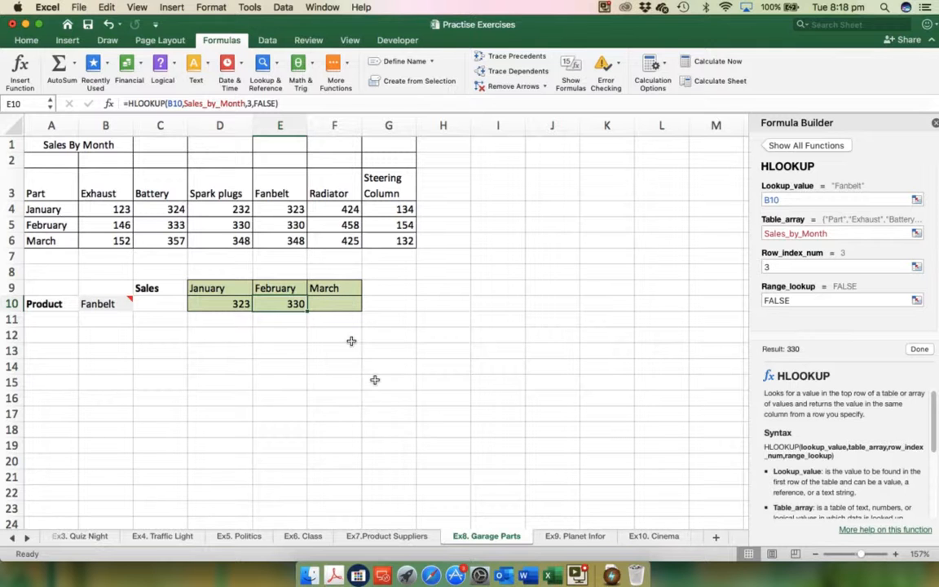
- Open the Ex9. Planet Infor sheet and read the cell comments on the Planet and Diameter entry cells, B5 and B6
click(573, 537)
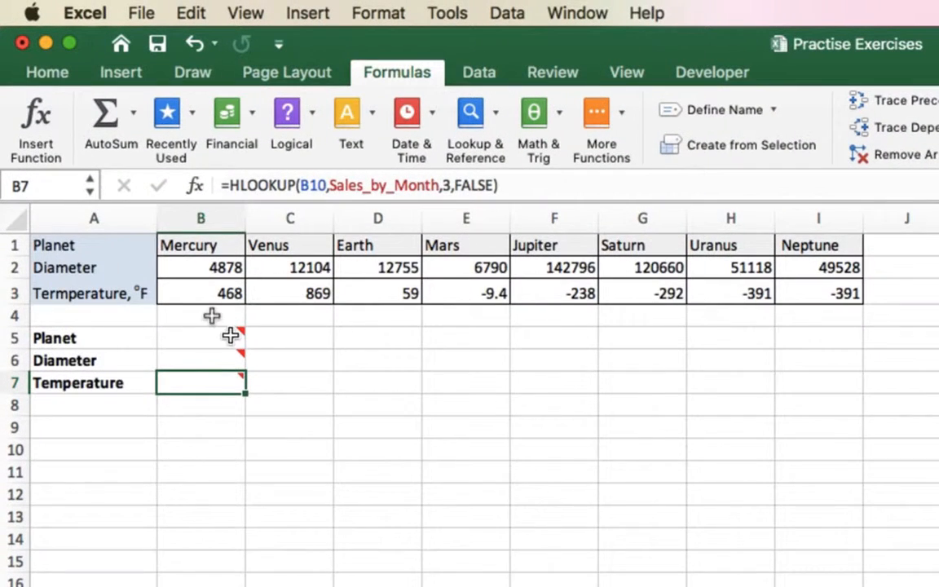
click(231, 335)
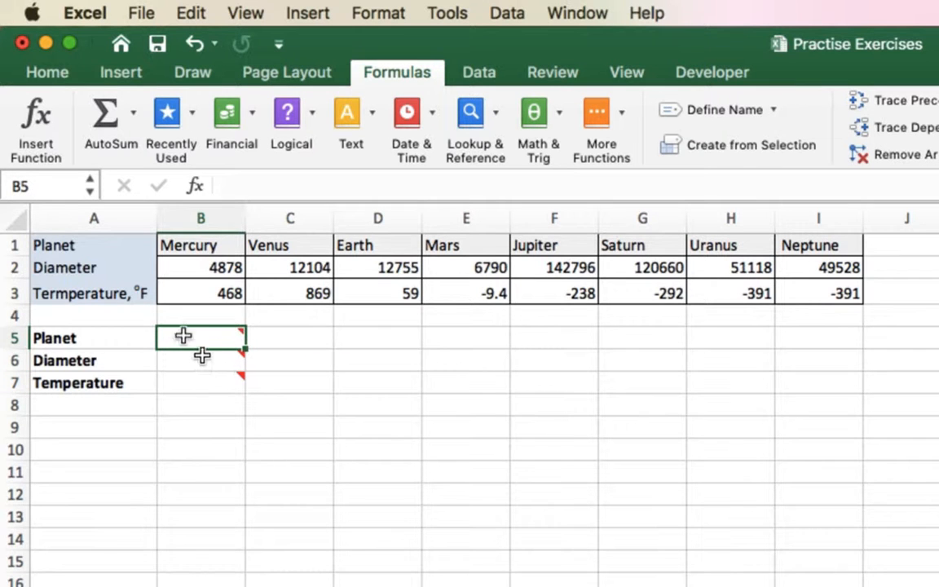
click(202, 361)
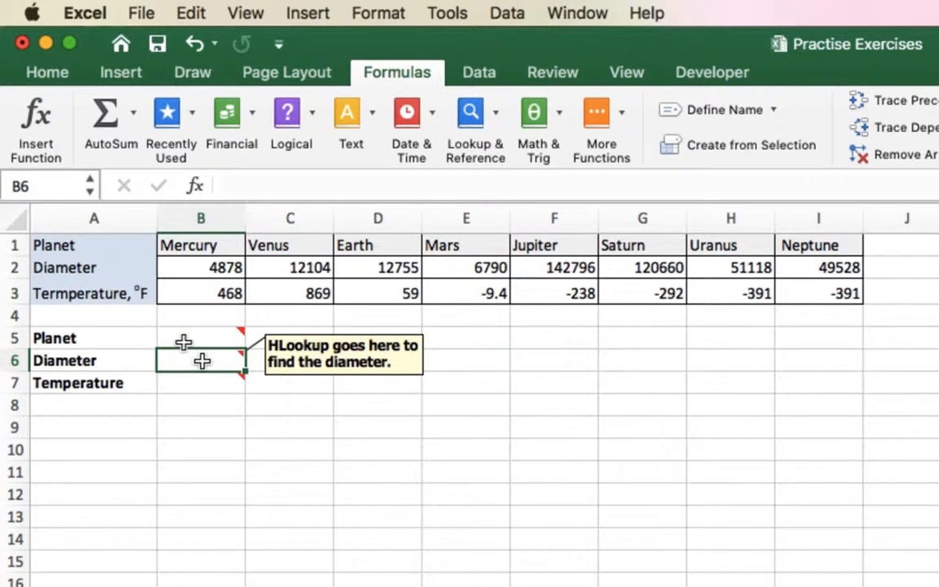
mouse_move(210, 335)
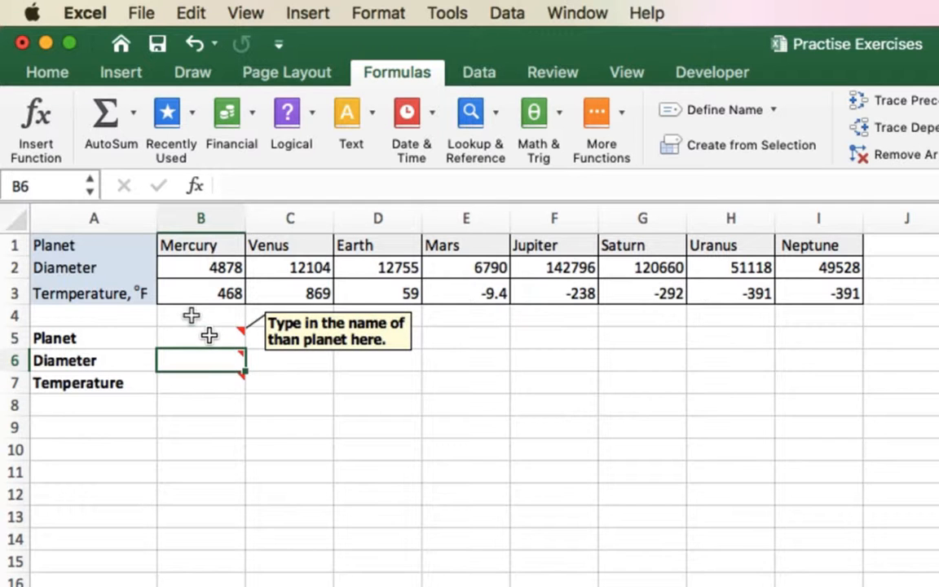
- Select the Temperature entry cell B7 on the planet sheet and close the Formula Builder
mouse_move(210, 359)
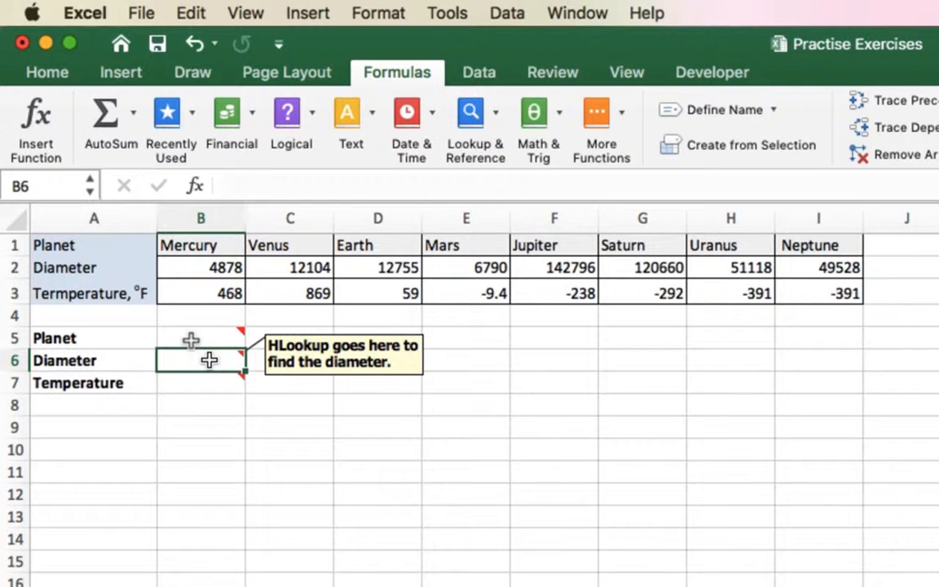
click(204, 385)
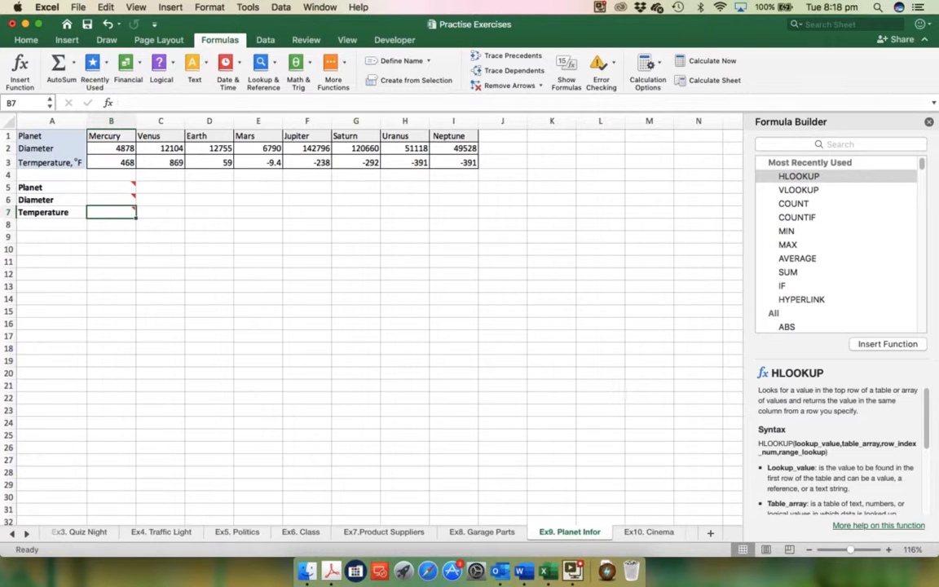
click(928, 123)
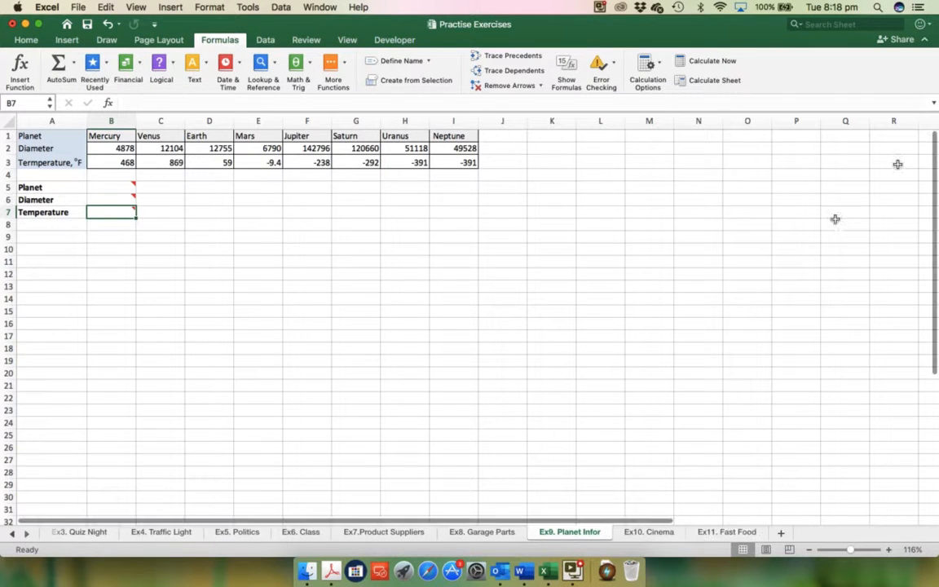
- Open the Ex10. Cinema sheet and examine the film takings table plus the discount, top three films and foyer cost tables below it
click(652, 531)
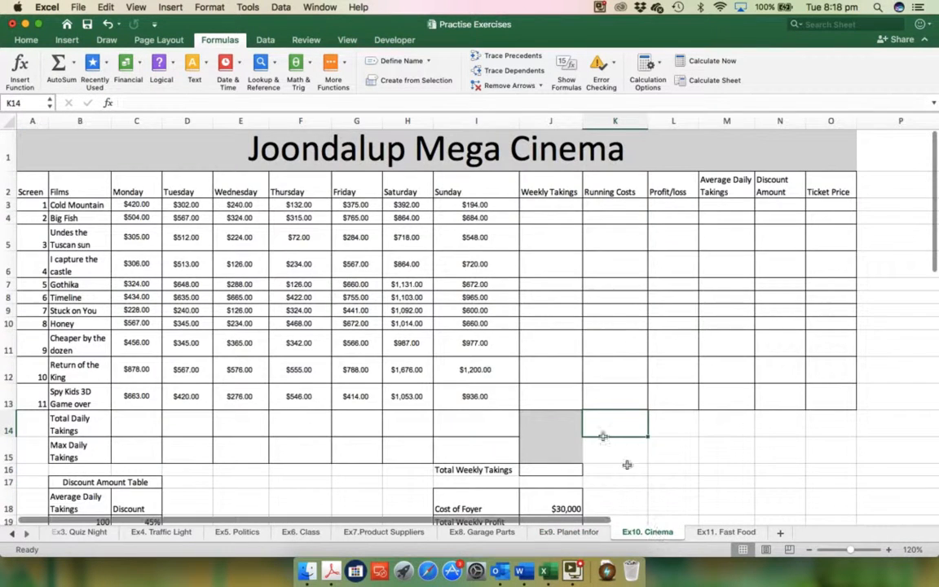
scroll(487, 326, down, 3)
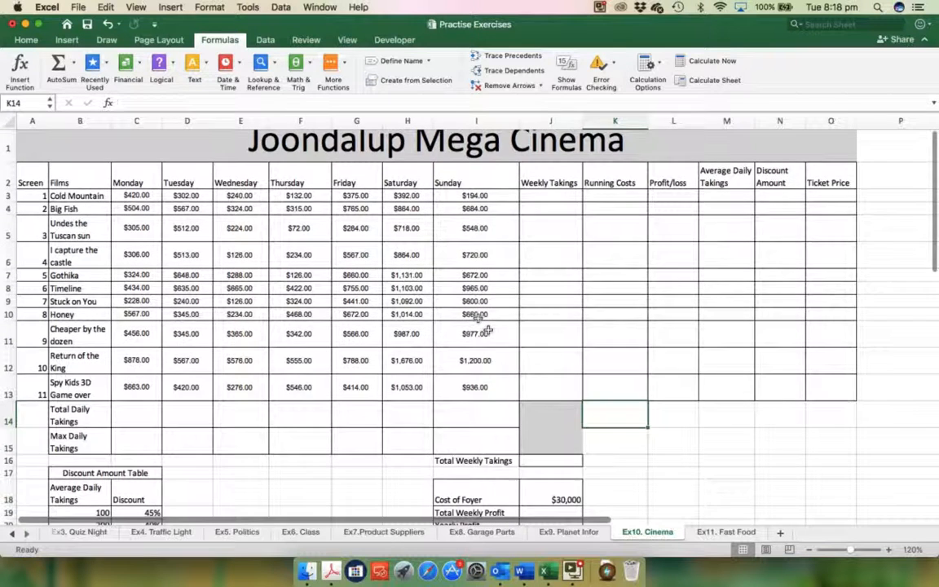
scroll(486, 334, up, 3)
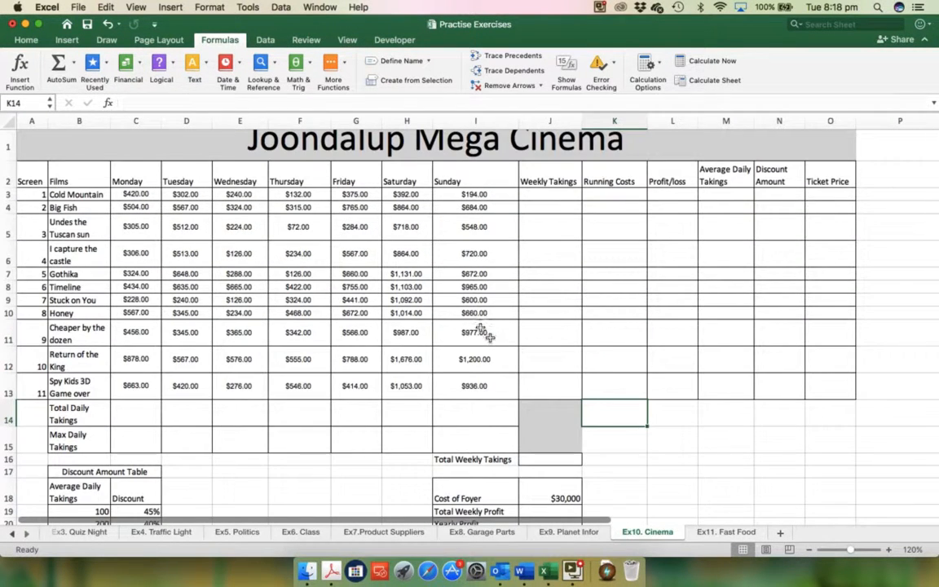
scroll(487, 333, up, 1)
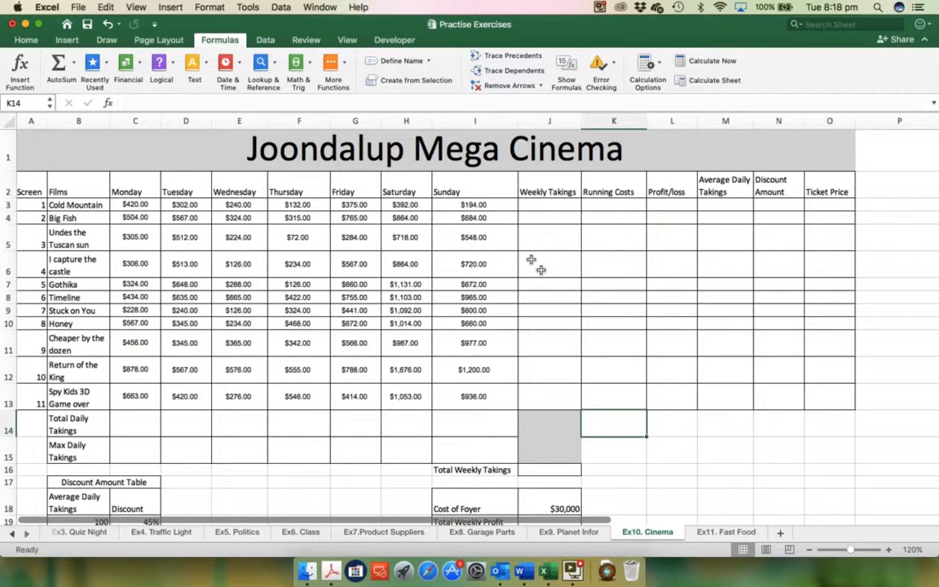
scroll(571, 245, down, 3)
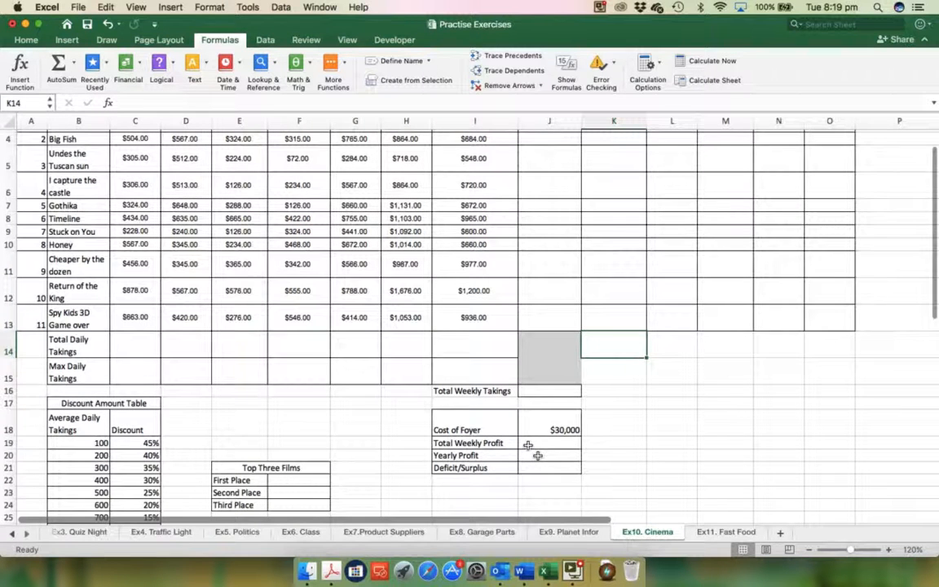
scroll(538, 456, up, 2)
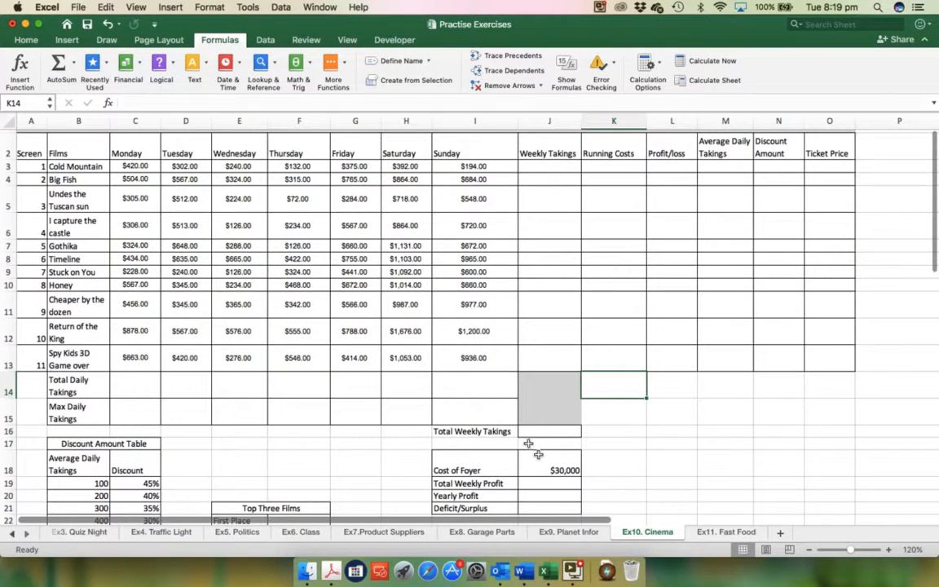